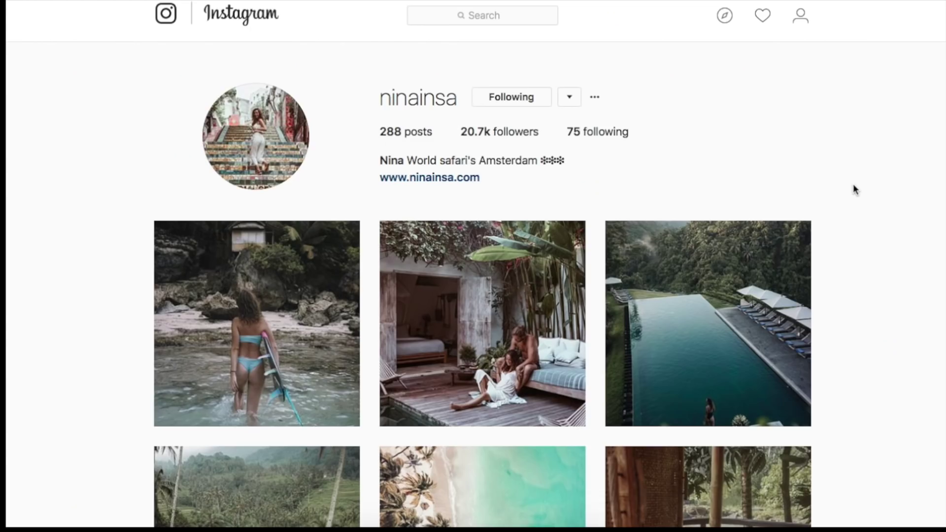
Step: Look through the travel profile's photo grid and view the post of the garden pool in Manaus, Brazil
scroll(856, 190, down, 8)
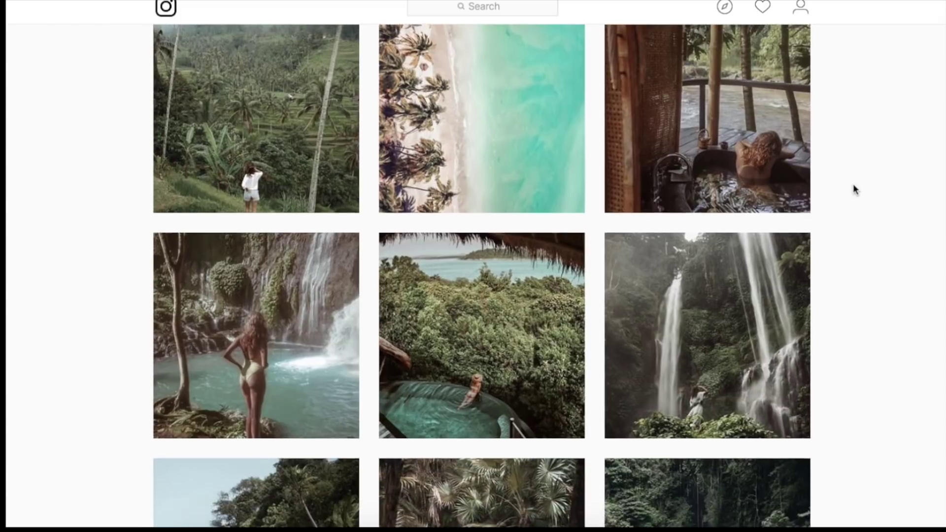
scroll(855, 190, down, 3)
scroll(855, 190, down, 4)
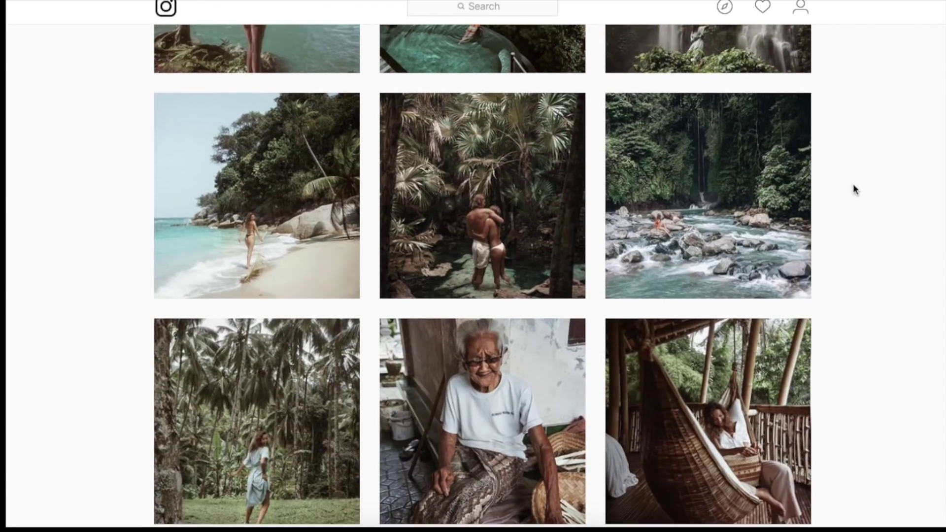
scroll(856, 190, down, 2)
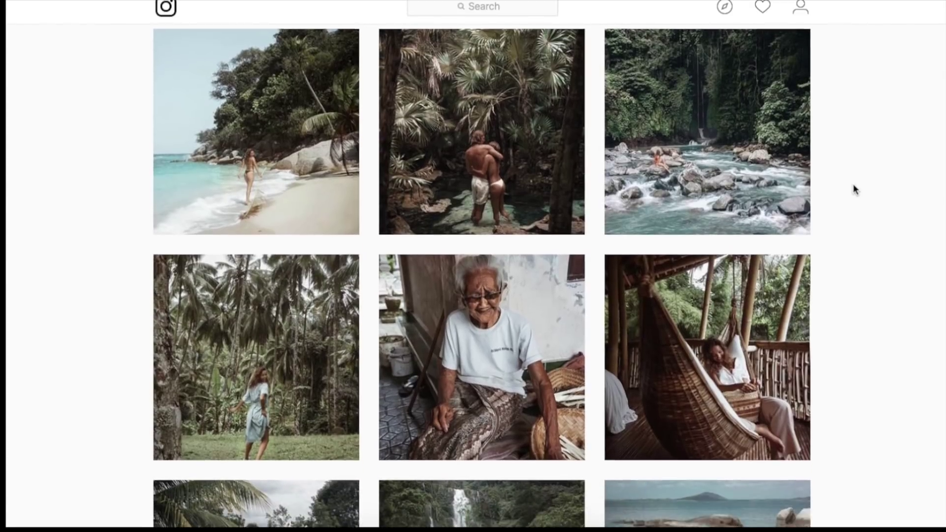
scroll(855, 190, down, 4)
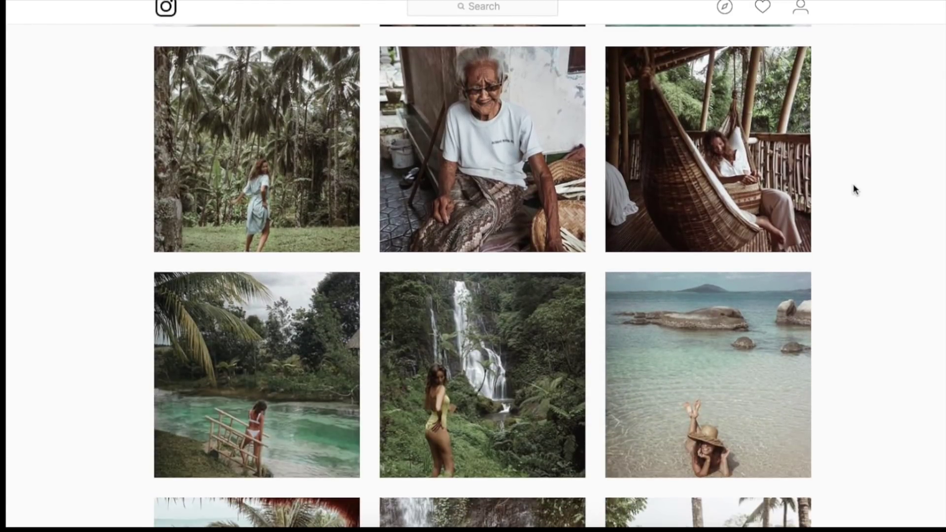
scroll(855, 190, down, 4)
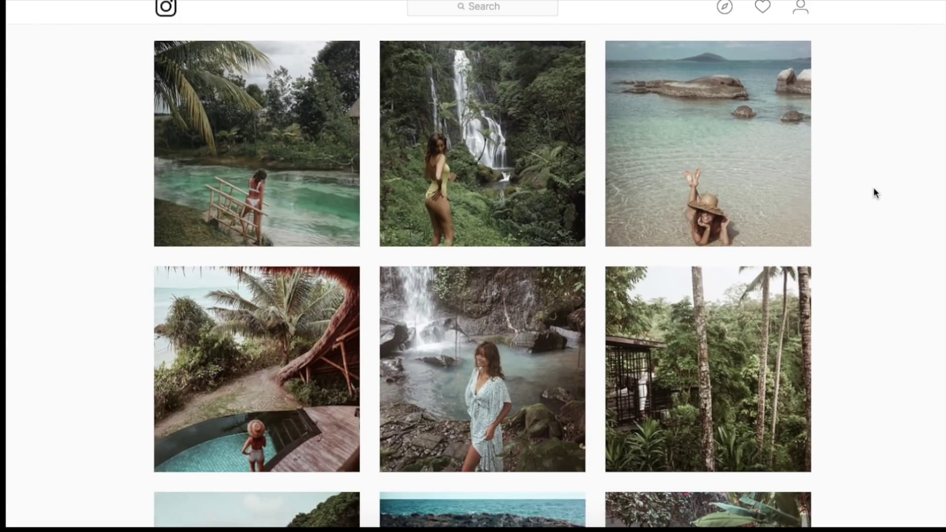
scroll(874, 190, down, 5)
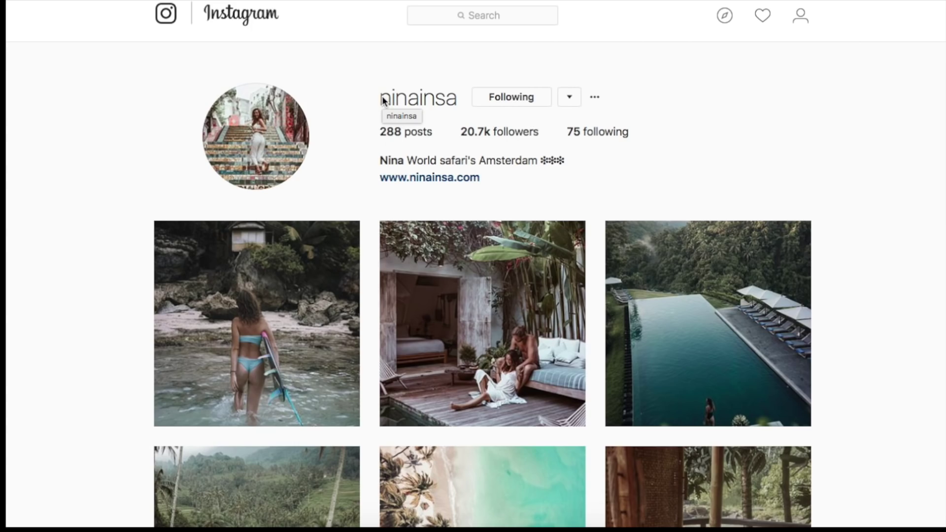
scroll(885, 185, down, 15)
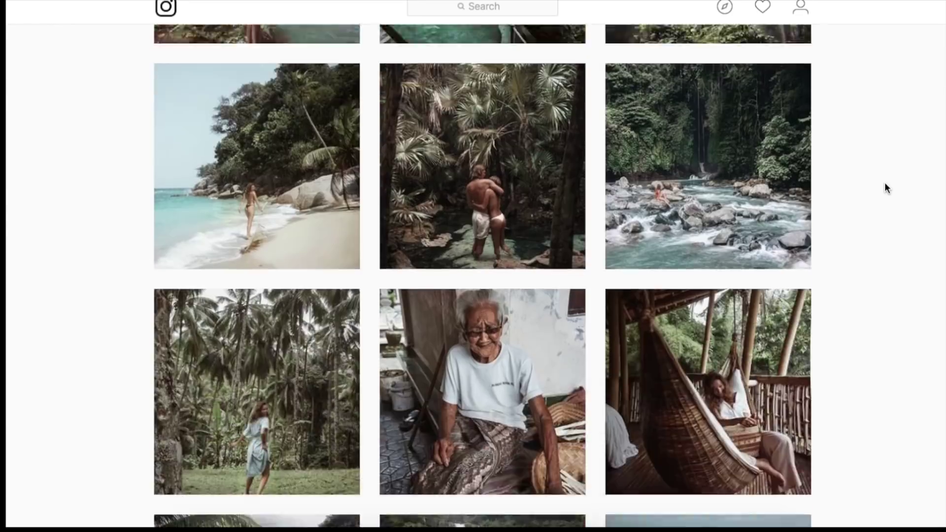
scroll(885, 188, down, 10)
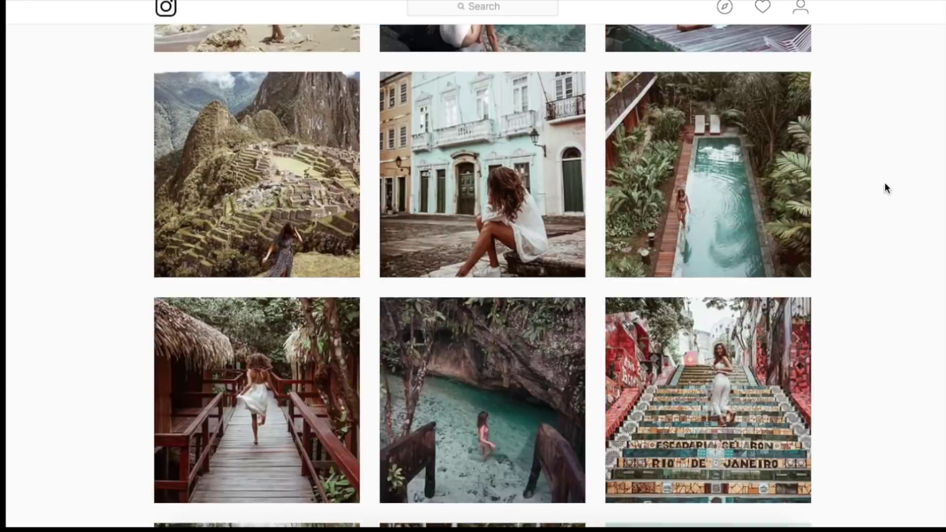
click(669, 193)
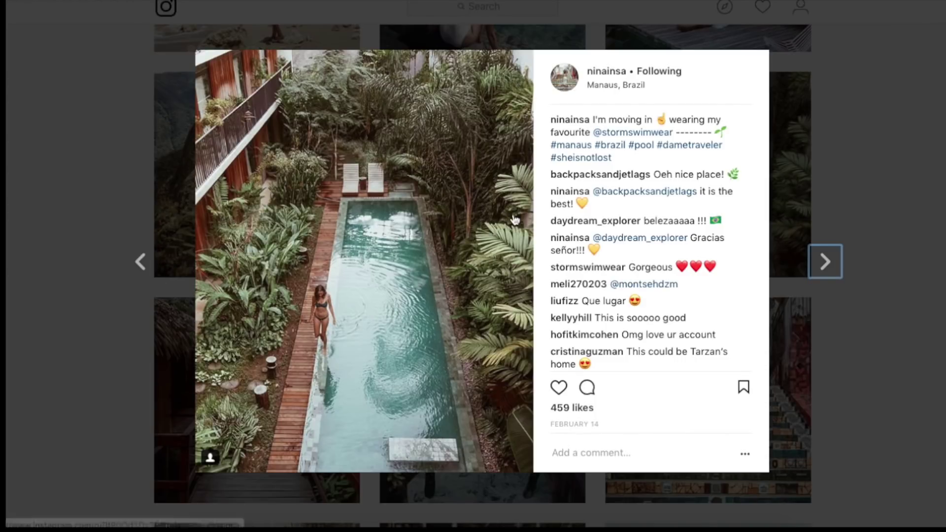
key(Escape)
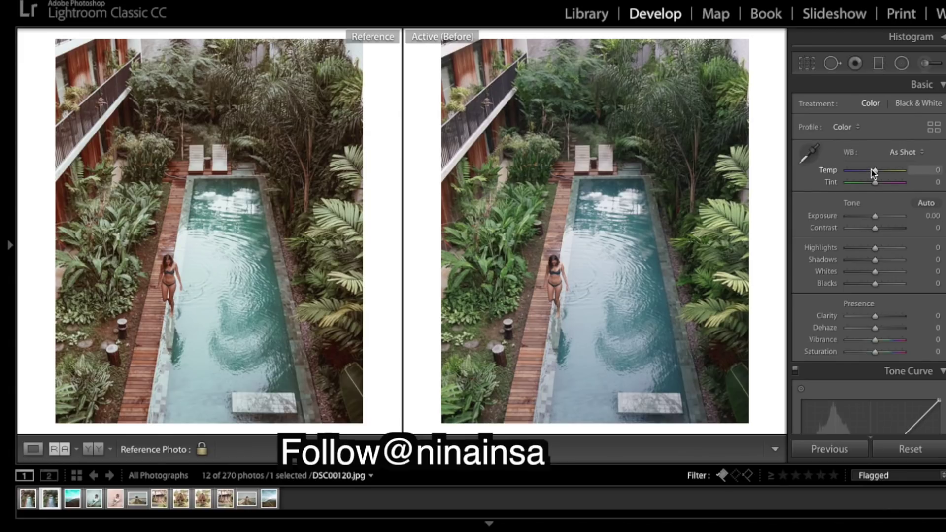
Step: In Lightroom Classic, adjust the pool photo's basic settings to Temp +19, Exposure −0.10 and Contrast +13
drag(876, 175, 879, 176)
scroll(882, 211, down, 1)
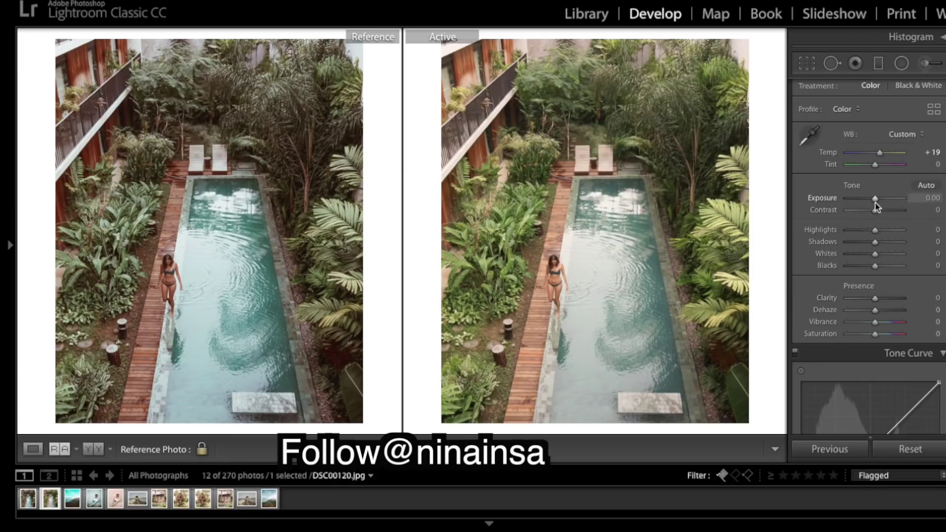
drag(875, 202, 878, 209)
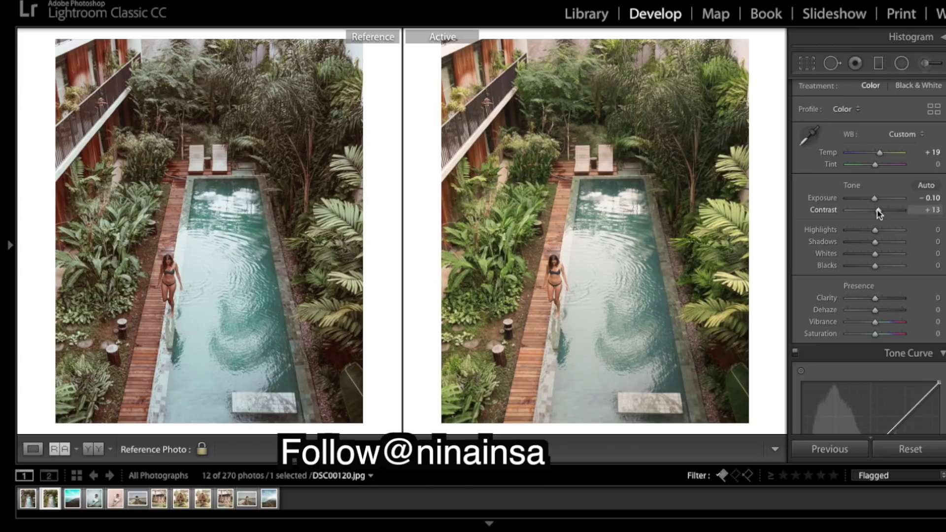
Step: Raise the pool photo's Clarity to +24
scroll(877, 260, down, 1)
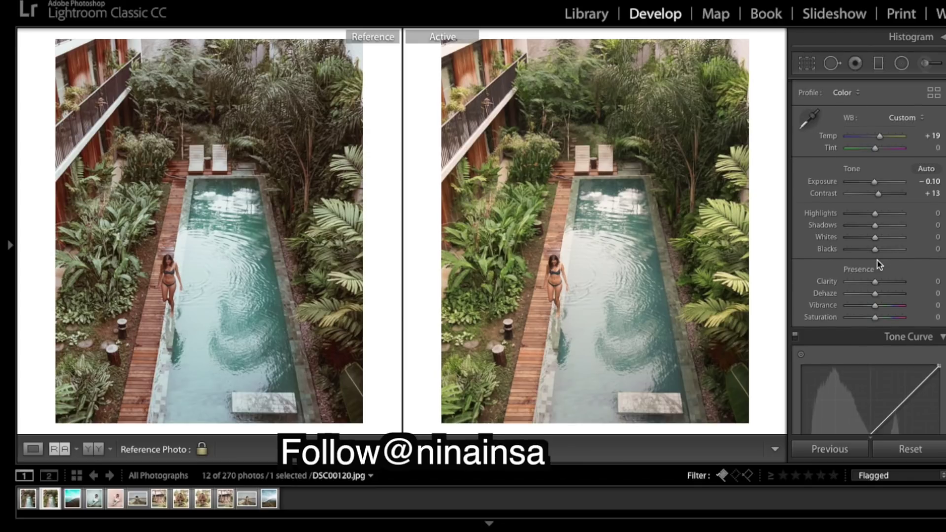
drag(877, 282, 883, 282)
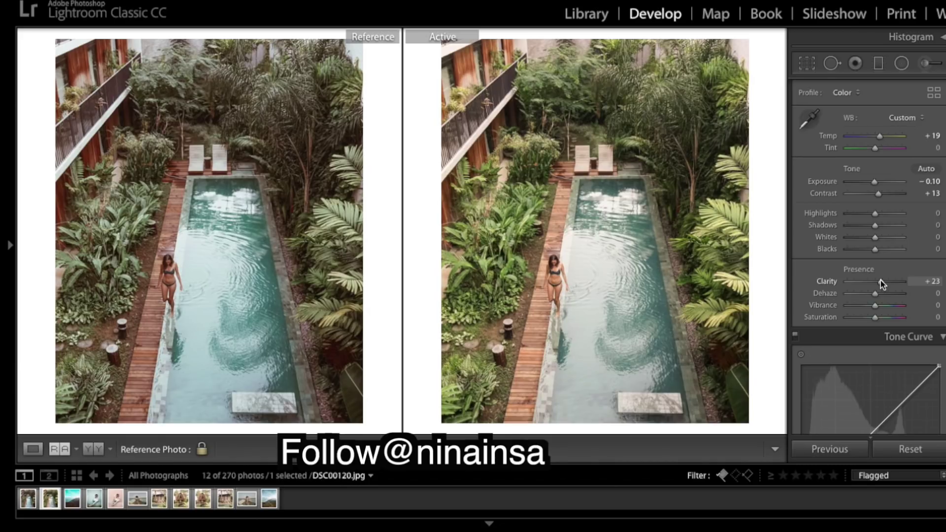
drag(882, 284, 883, 282)
Step: Lower the photo's Highlights to −20 and raise its Shadows to +23
drag(877, 212, 871, 213)
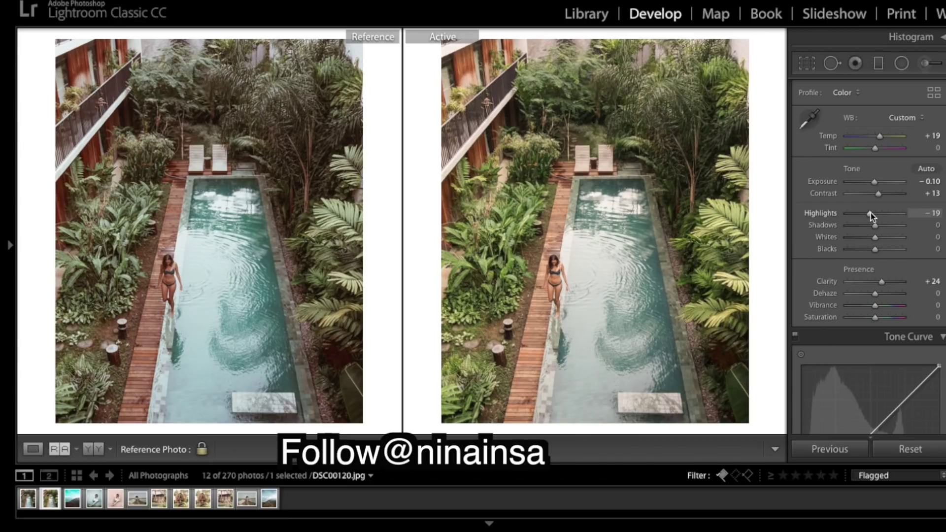
drag(871, 212, 871, 216)
drag(869, 212, 870, 213)
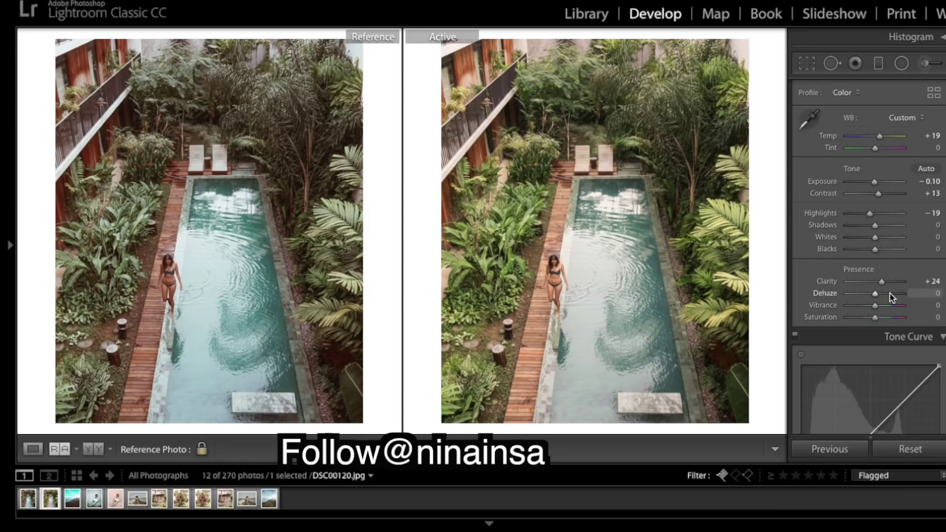
scroll(911, 291, down, 3)
scroll(864, 184, up, 1)
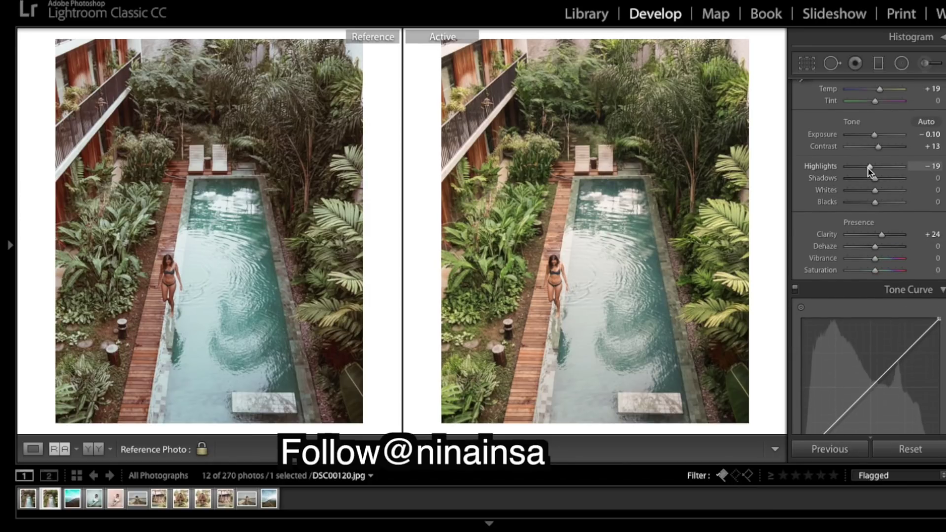
drag(867, 168, 882, 183)
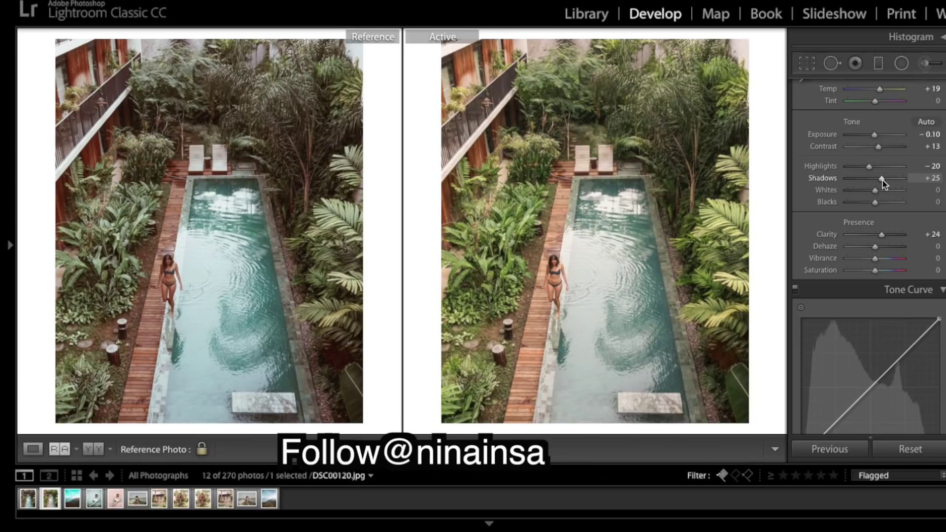
drag(883, 180, 882, 181)
Step: Set the photo's Whites to +12 and Blacks to +10
scroll(878, 224, down, 2)
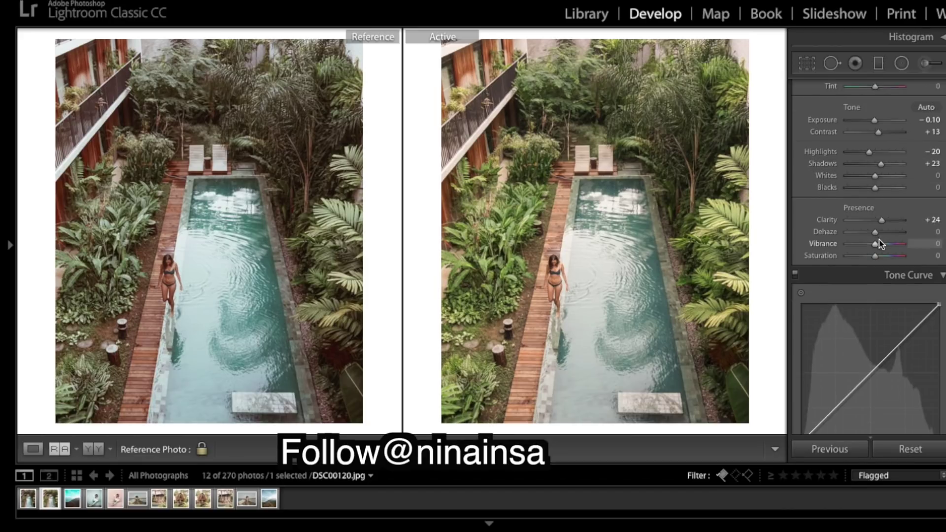
scroll(882, 243, up, 4)
scroll(882, 244, down, 1)
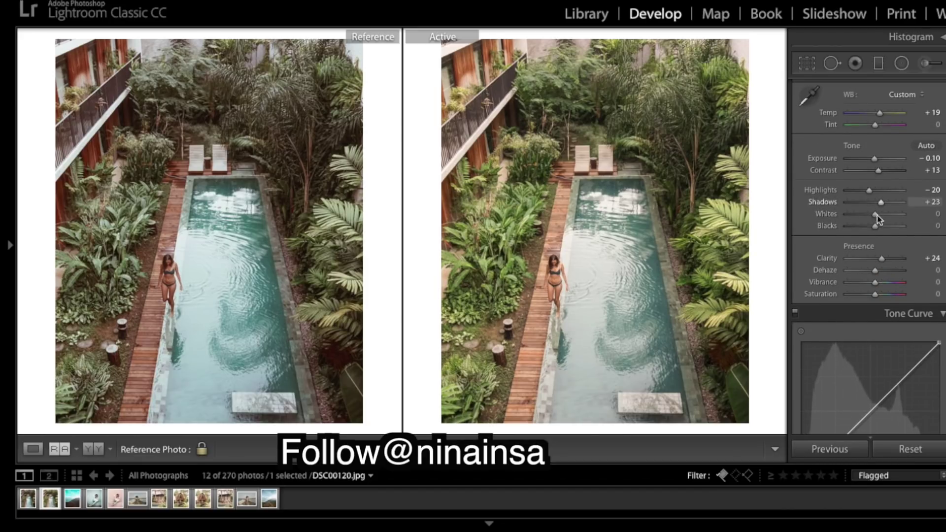
drag(877, 216, 881, 217)
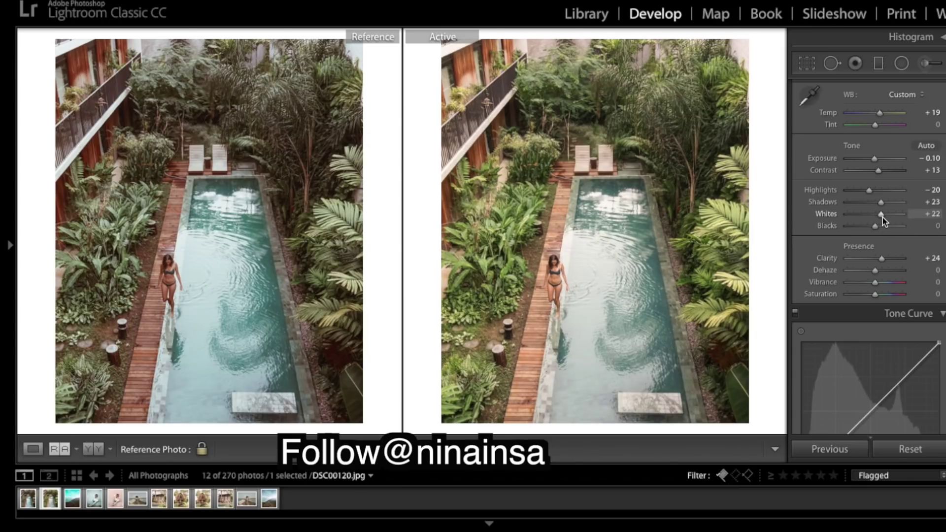
drag(881, 217, 881, 232)
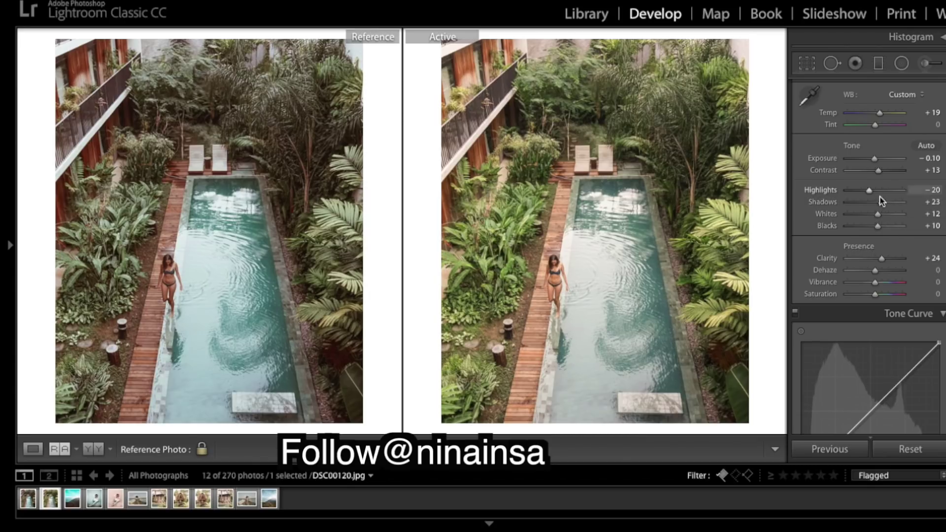
Step: On the RGB tone curve, lift the black end point to 2.7% and add a shadow point at about 24.7 / 22.0%
scroll(885, 261, down, 6)
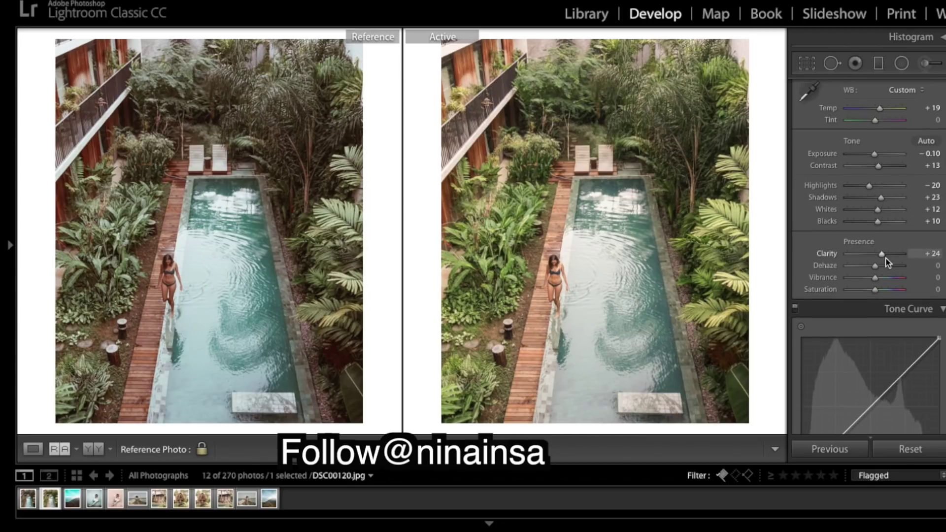
scroll(886, 259, down, 1)
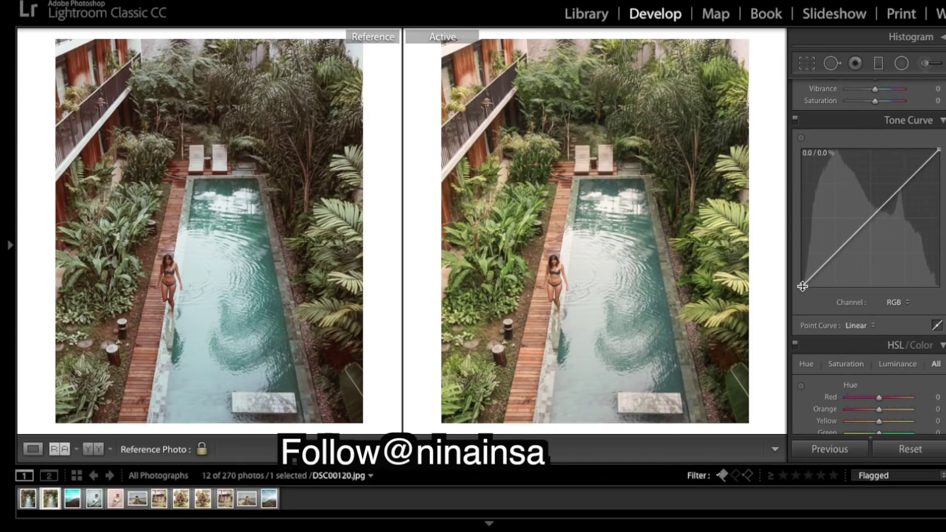
drag(802, 286, 802, 283)
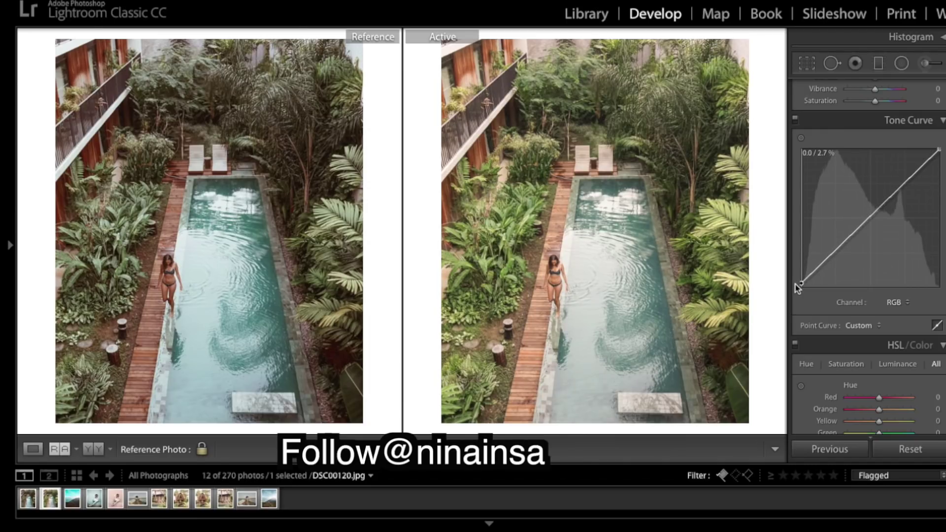
drag(835, 252, 831, 262)
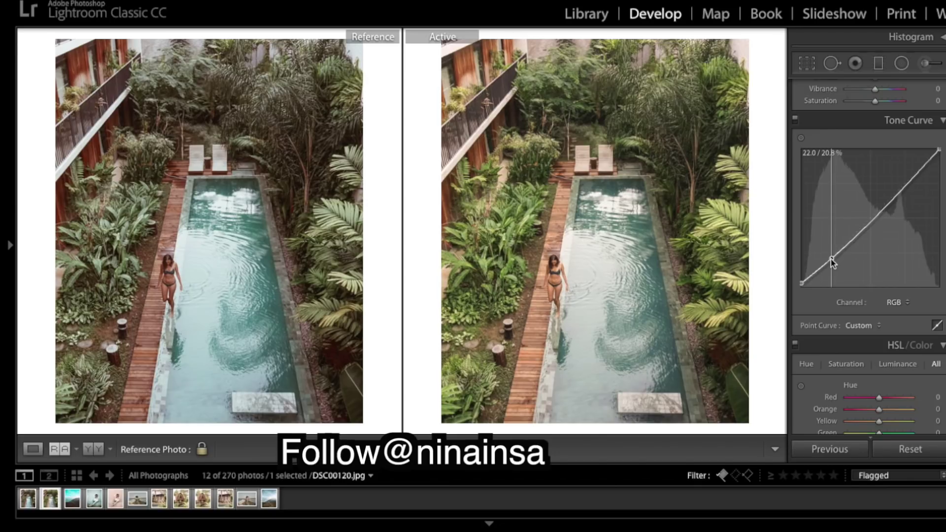
drag(831, 259, 836, 256)
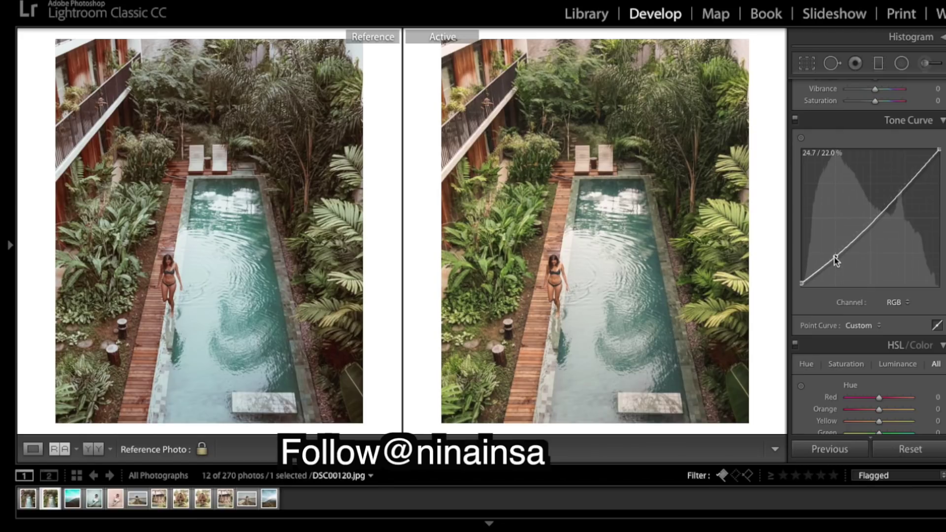
Step: Add a midtone point near the centre of the RGB tone curve and lower the white end point to 98.8%
click(875, 220)
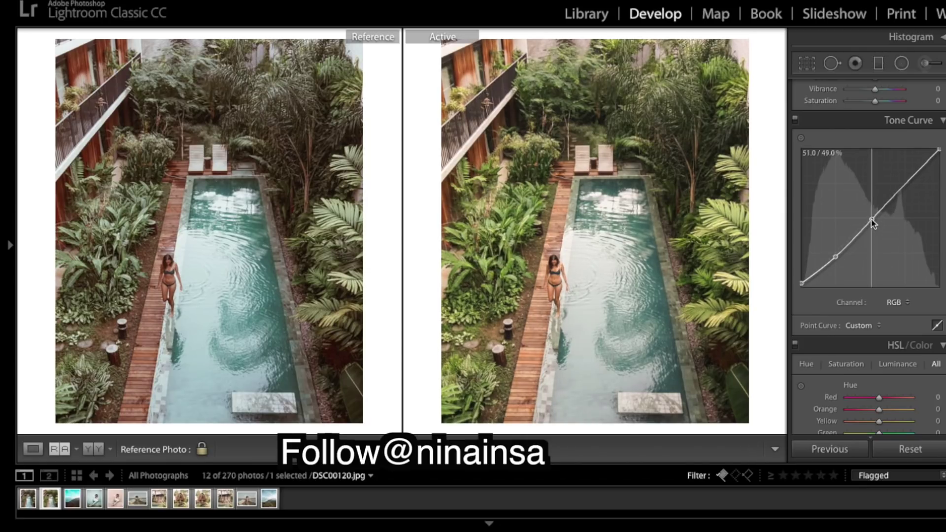
drag(874, 218, 874, 220)
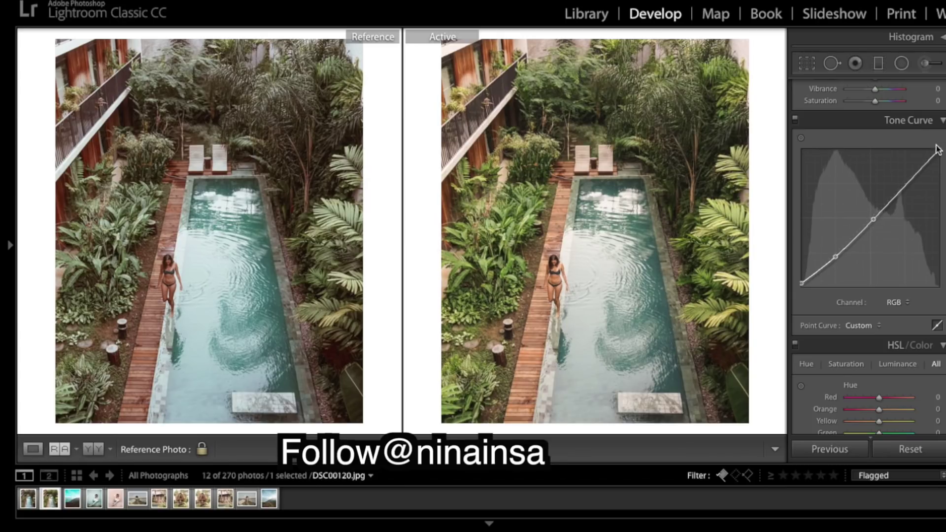
drag(938, 151, 941, 152)
drag(940, 151, 940, 151)
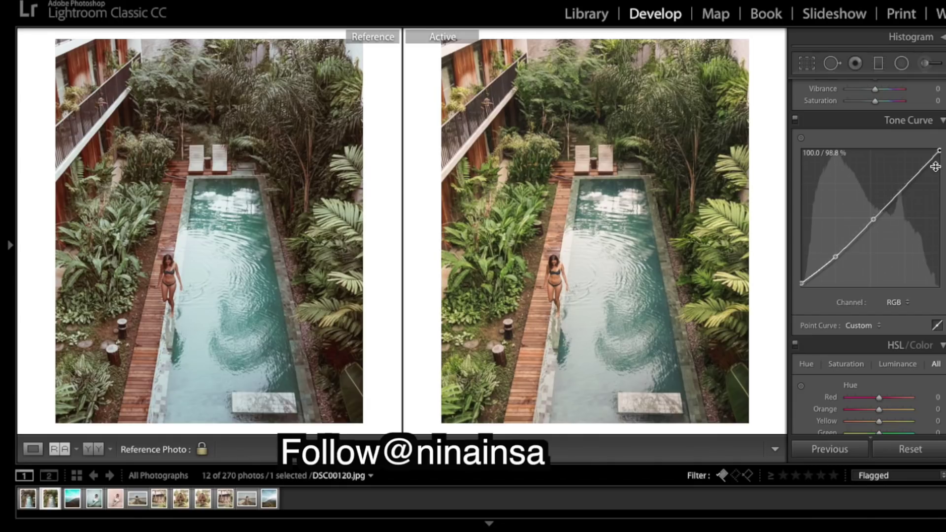
Step: Reduce the HSL saturation of Yellow to −37 and of Green to −46
scroll(900, 223, down, 5)
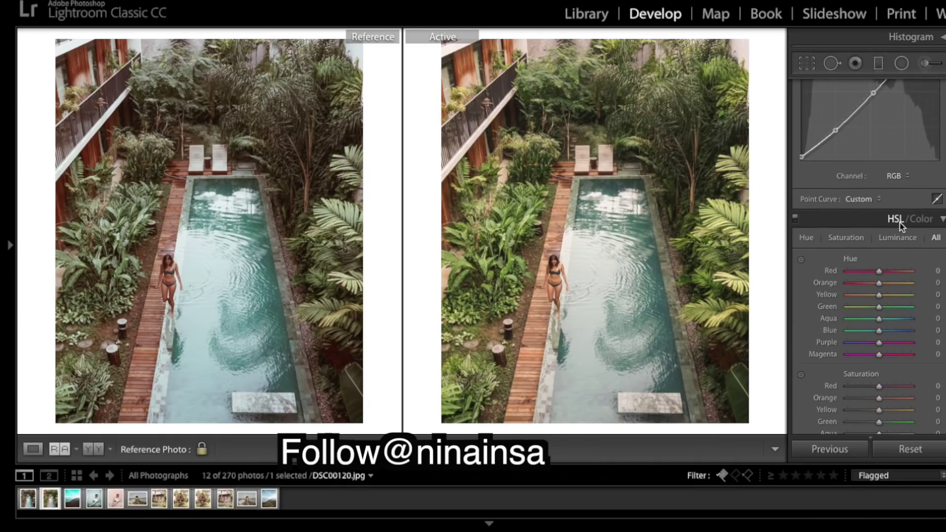
scroll(900, 220, down, 3)
scroll(874, 298, down, 5)
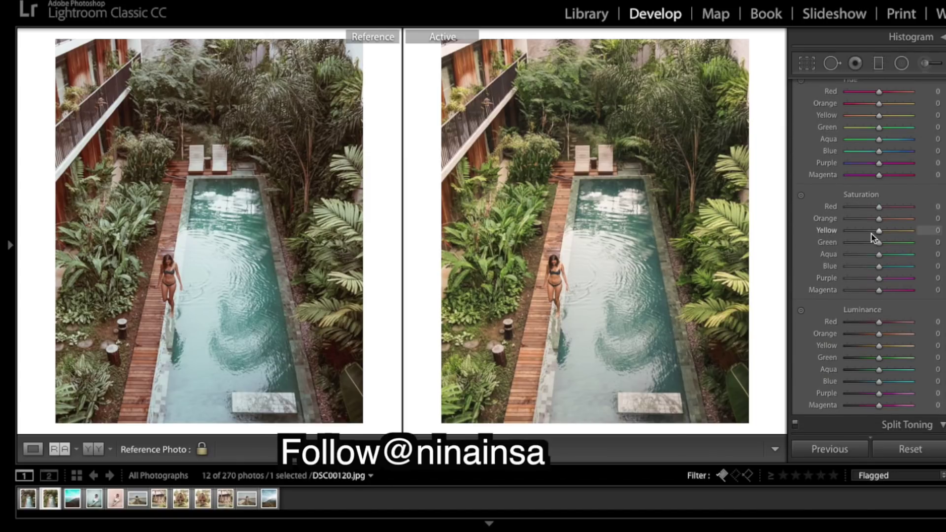
drag(873, 232, 867, 231)
click(868, 244)
mouse_move(868, 246)
mouse_down()
mouse_move(849, 245)
mouse_move(858, 247)
mouse_up()
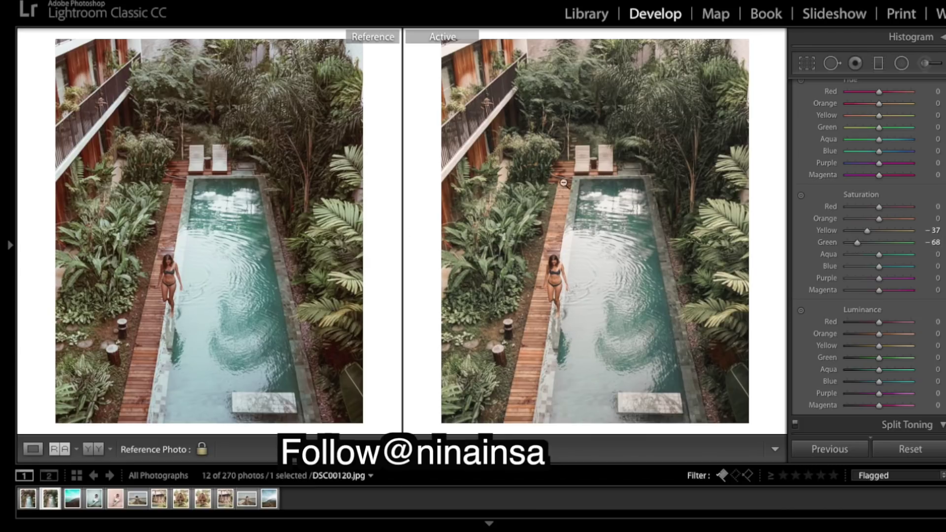
drag(881, 245, 924, 270)
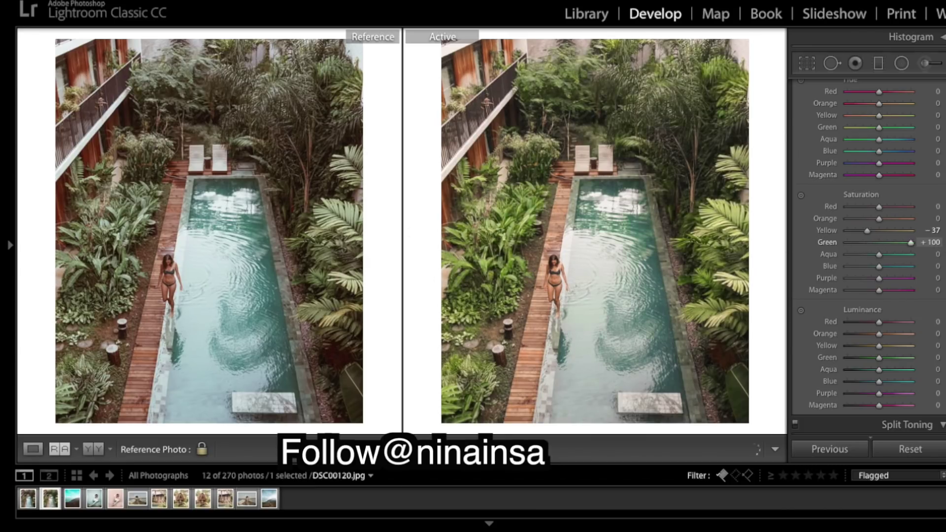
drag(911, 243, 864, 242)
scroll(868, 326, up, 3)
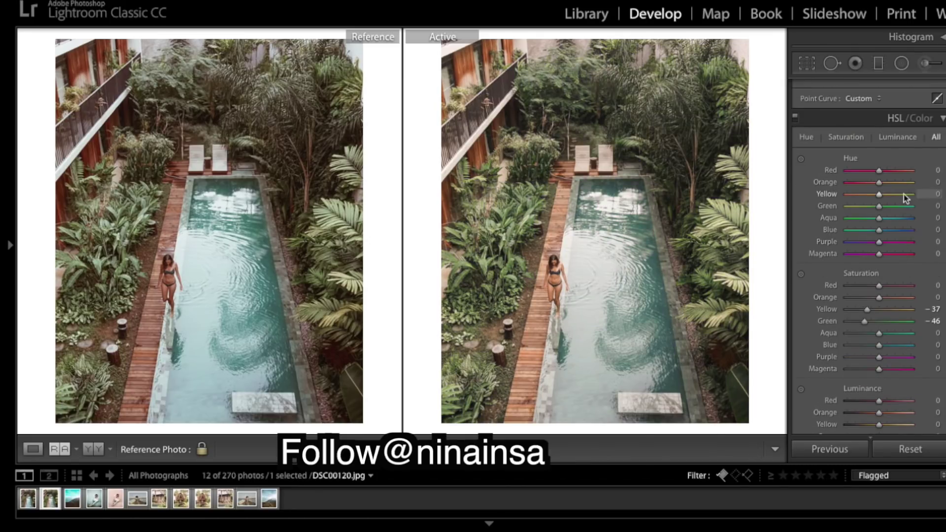
Step: Set the HSL saturation of Yellow to −31 and the hue of Orange to −27
drag(867, 310, 809, 303)
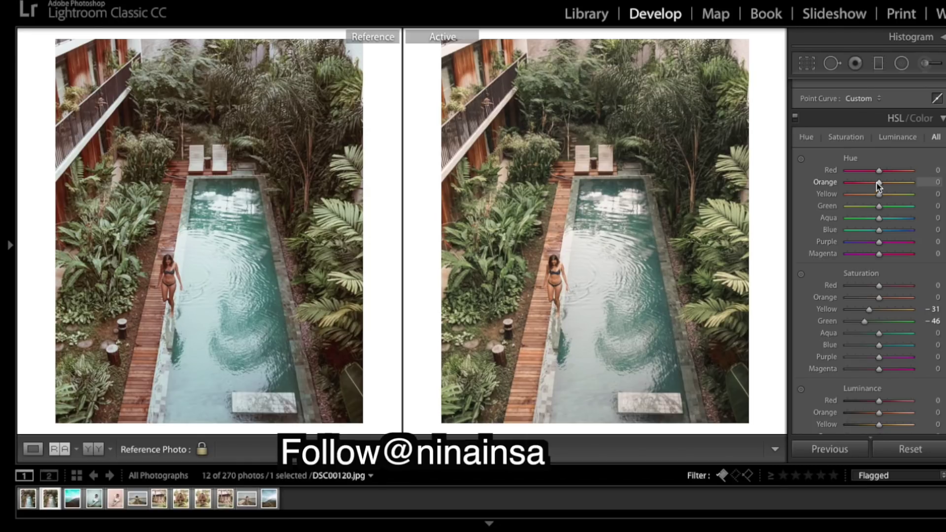
drag(880, 185, 871, 186)
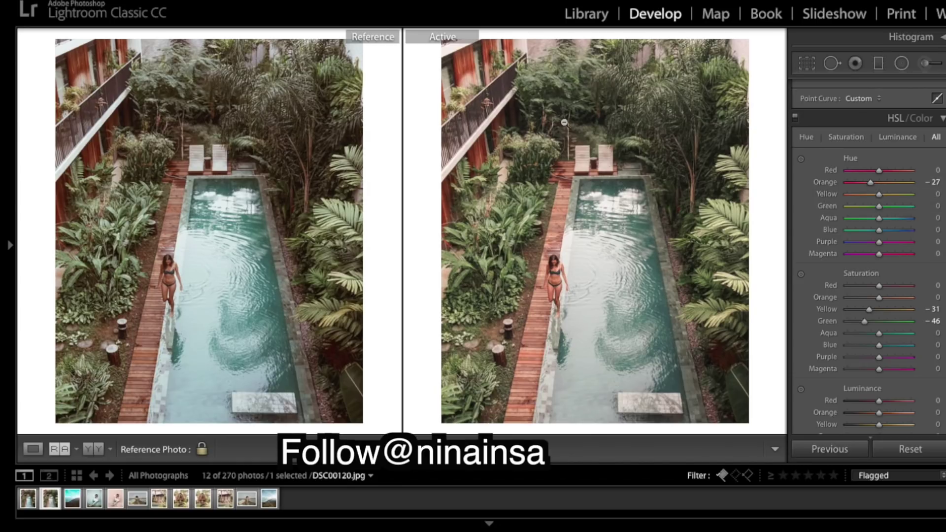
Step: Set the photo's white balance Temp to +20
scroll(882, 306, down, 10)
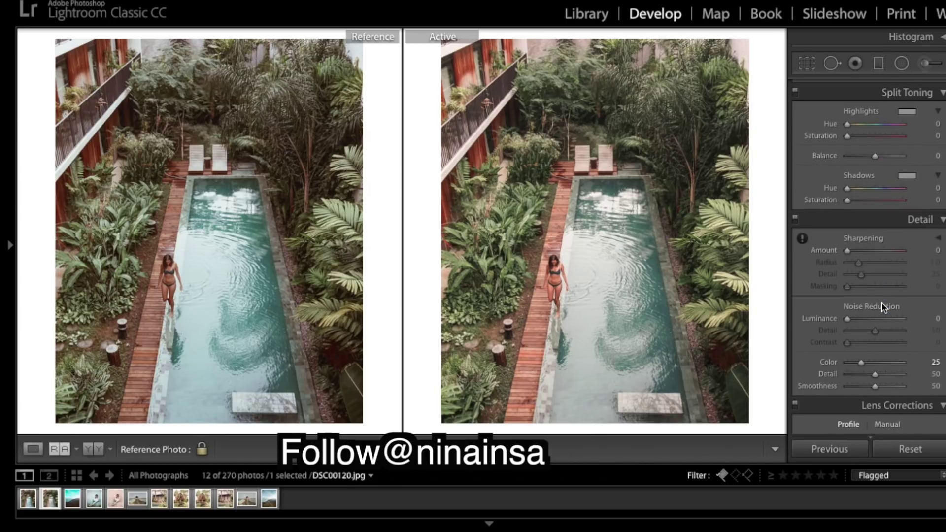
click(310, 158)
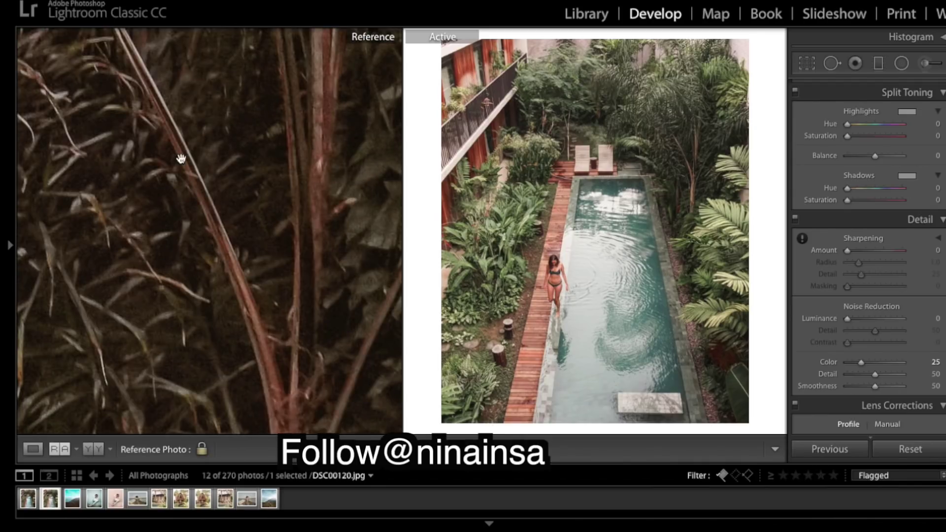
click(197, 131)
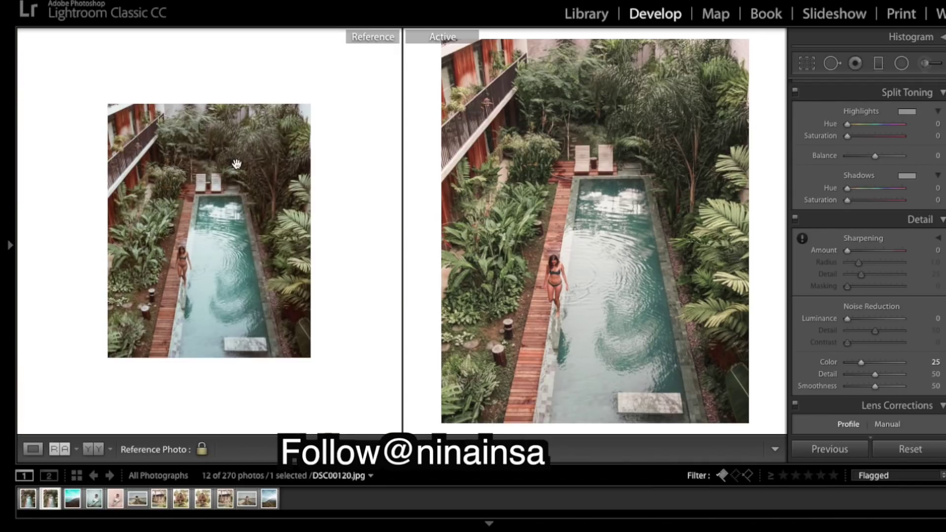
scroll(905, 148, up, 10)
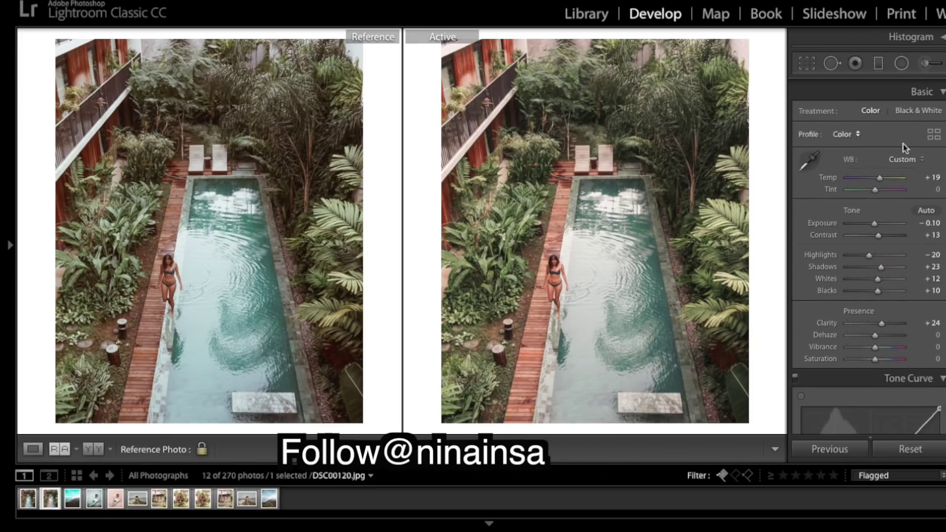
scroll(905, 148, down, 1)
click(929, 170)
text(20)
key(Return)
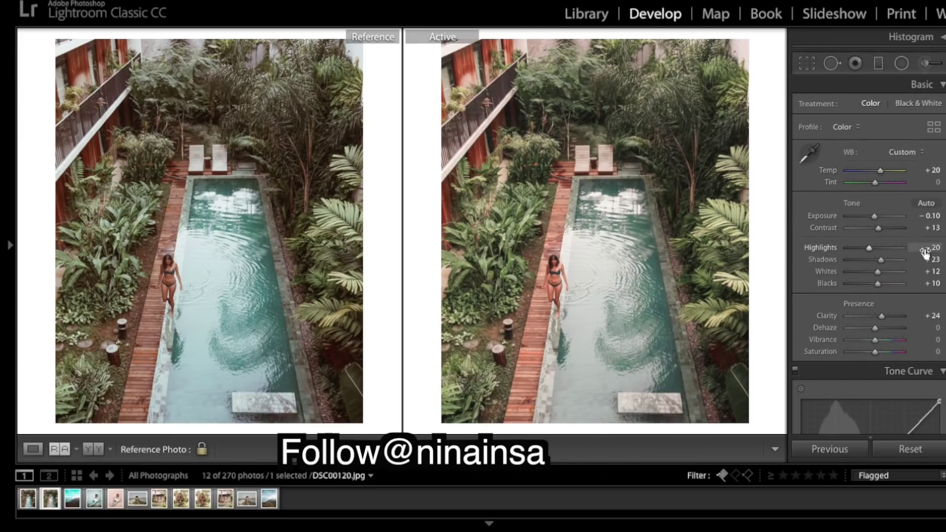
Step: Split-tone the shadows with hue 28 and saturation 18, and the highlights with hue 209 and saturation 26
scroll(925, 253, down, 15)
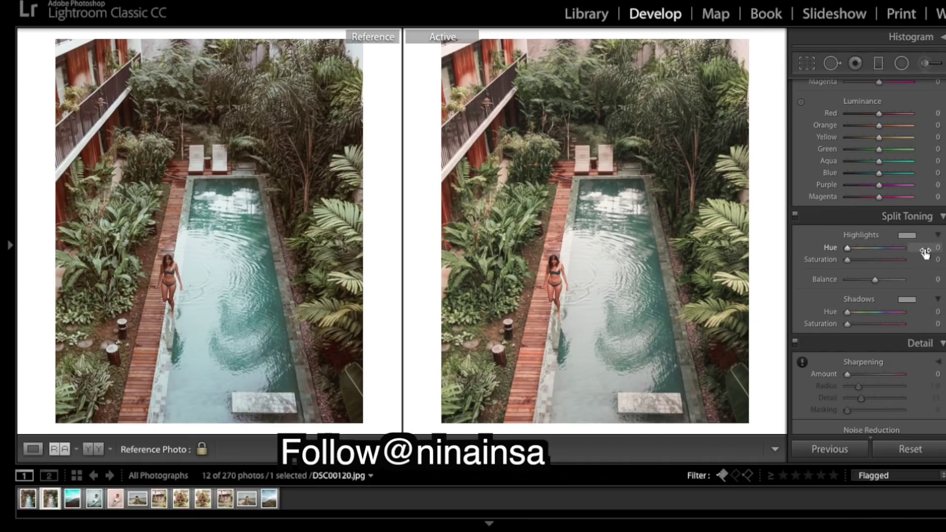
scroll(925, 252, down, 3)
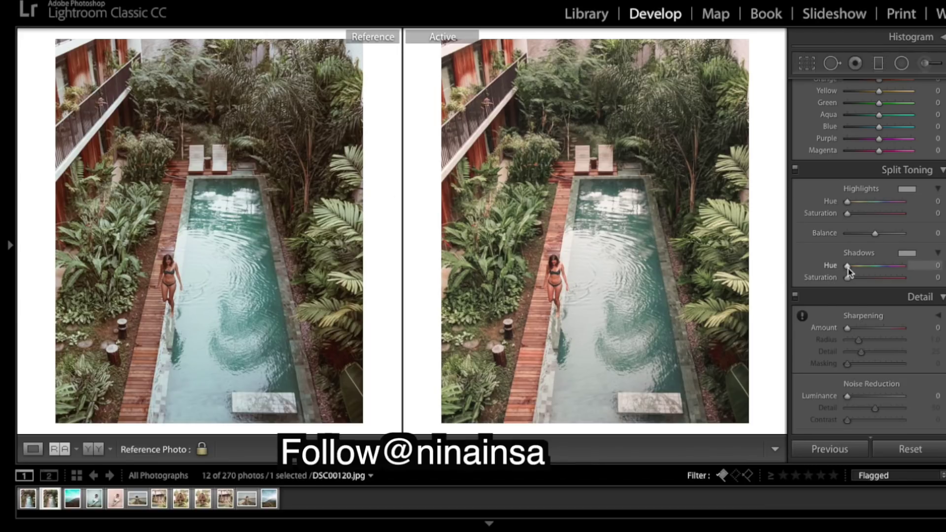
drag(848, 268, 854, 270)
drag(848, 278, 858, 271)
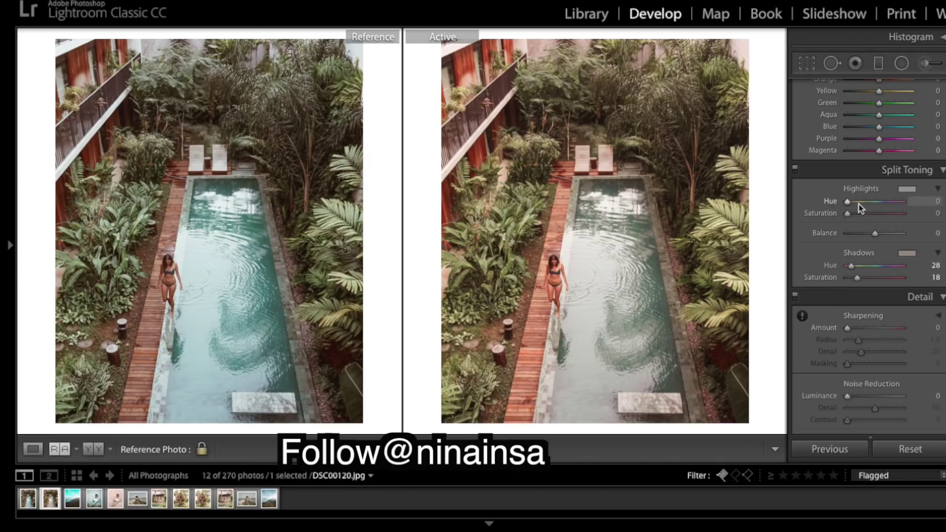
drag(847, 202, 879, 202)
drag(880, 202, 863, 216)
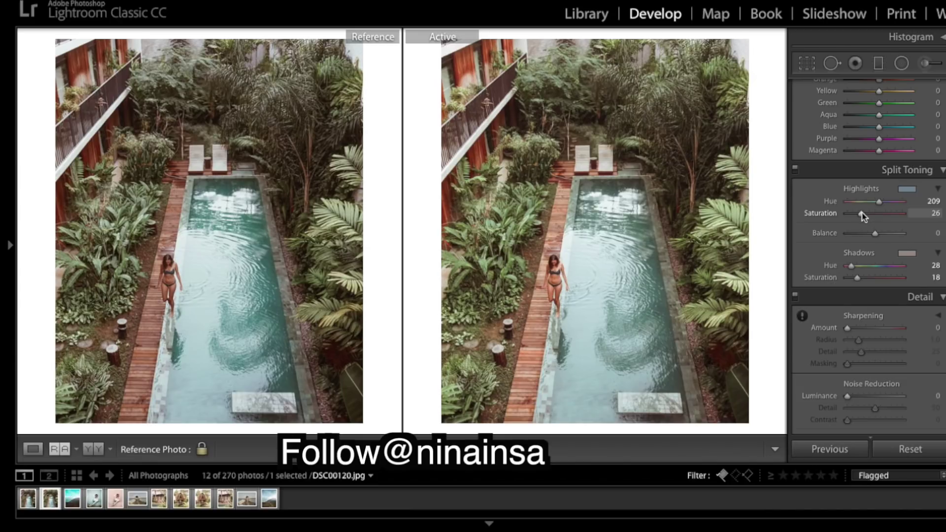
Step: Lower the HSL luminance of Orange to −40
scroll(868, 291, down, 3)
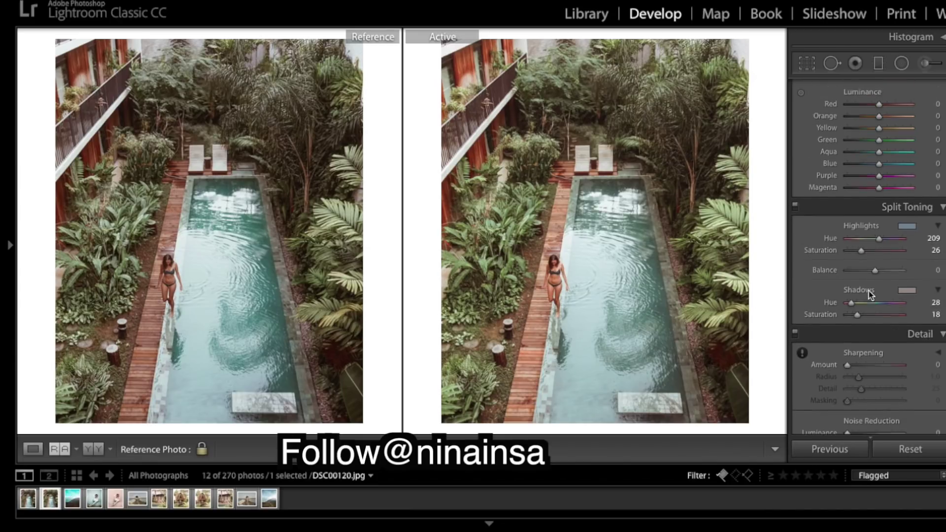
scroll(868, 292, up, 15)
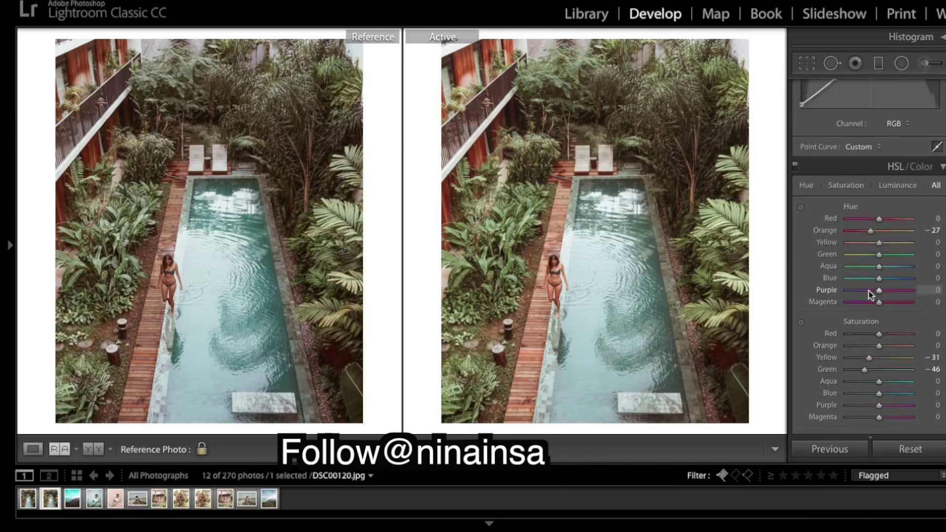
scroll(844, 250, down, 3)
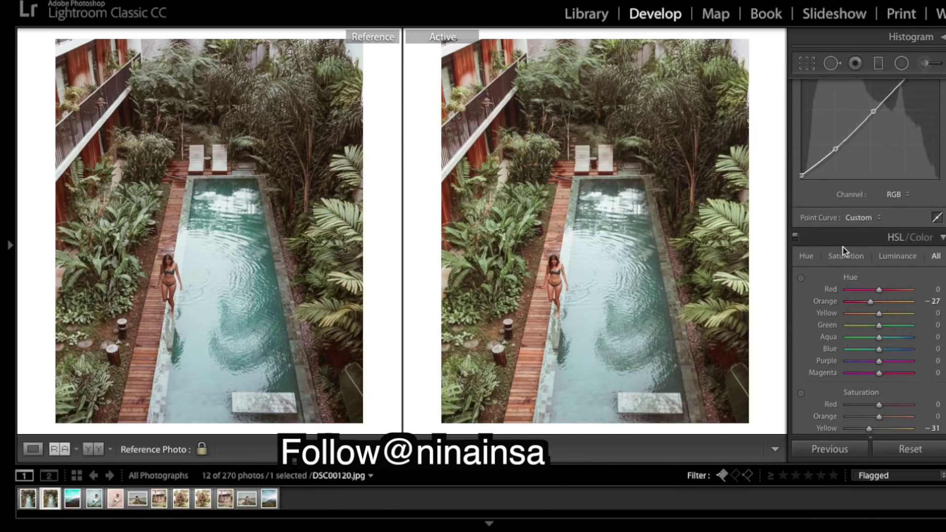
scroll(848, 256, down, 2)
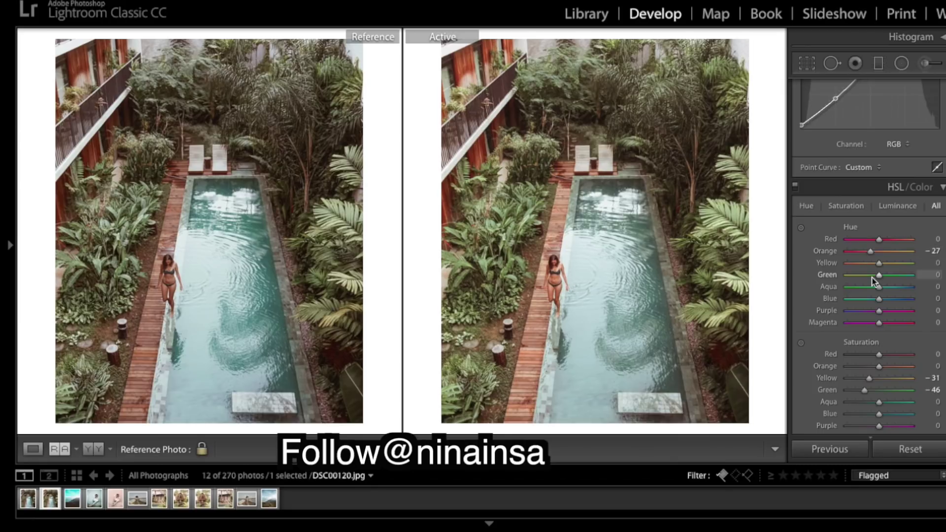
scroll(875, 282, down, 8)
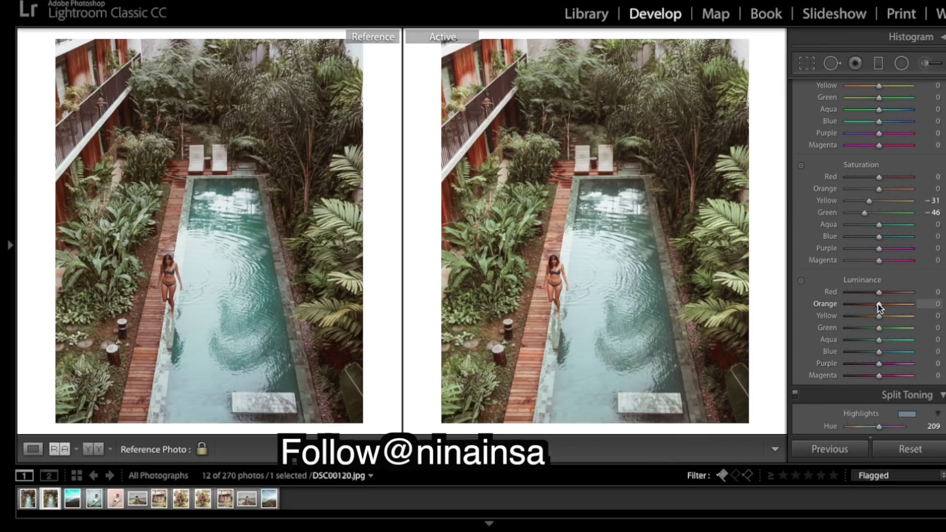
mouse_move(878, 305)
mouse_down()
mouse_move(854, 303)
mouse_move(866, 309)
mouse_up()
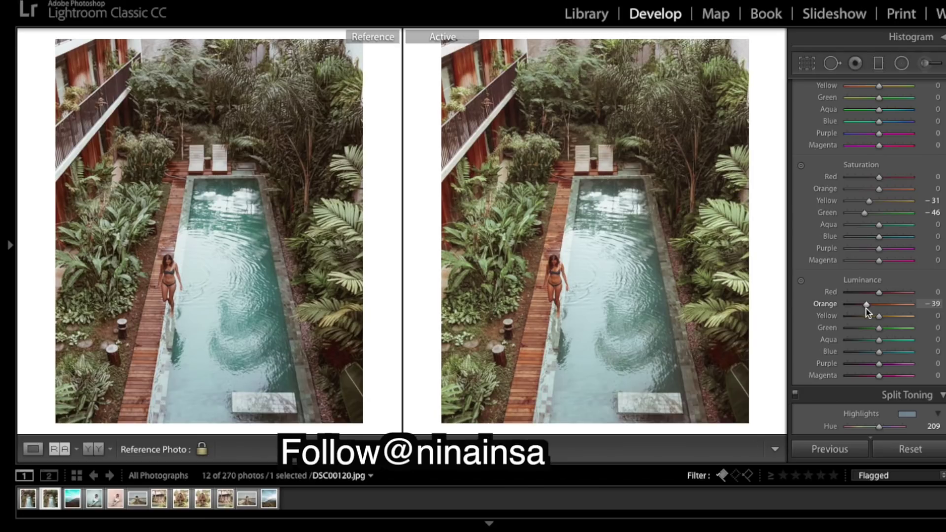
Step: Set the HSL hue of Yellow to −19, Green to +20, Aqua to +21 and Blue to +1
scroll(887, 281, up, 5)
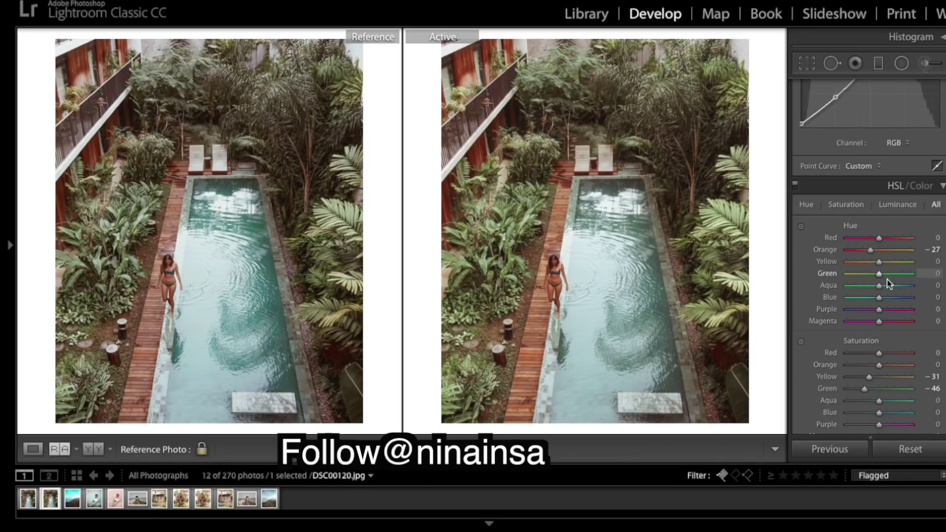
mouse_move(880, 262)
mouse_down()
mouse_move(856, 254)
mouse_move(852, 261)
mouse_move(920, 269)
mouse_move(860, 264)
mouse_move(874, 262)
mouse_up()
mouse_move(880, 274)
mouse_down()
mouse_move(895, 274)
mouse_move(863, 274)
mouse_move(891, 274)
mouse_move(880, 272)
mouse_up()
drag(880, 279, 883, 280)
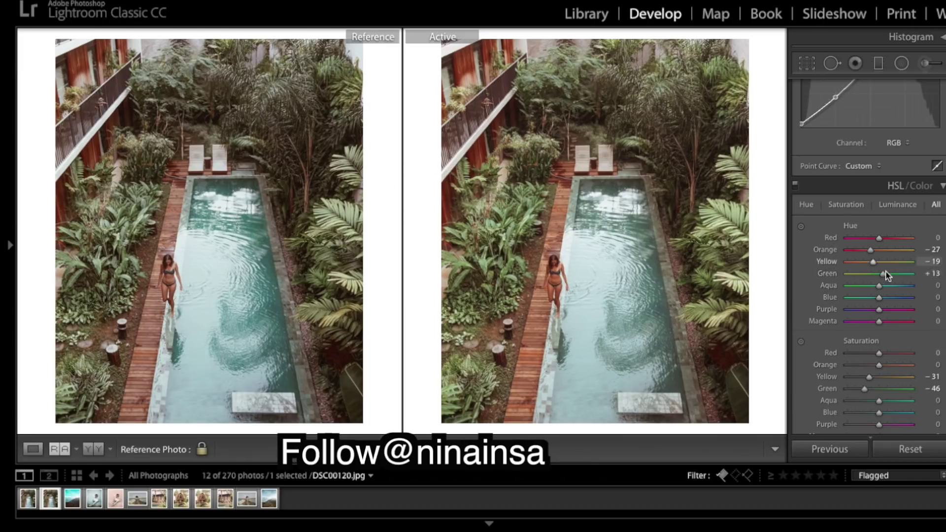
drag(883, 273, 884, 274)
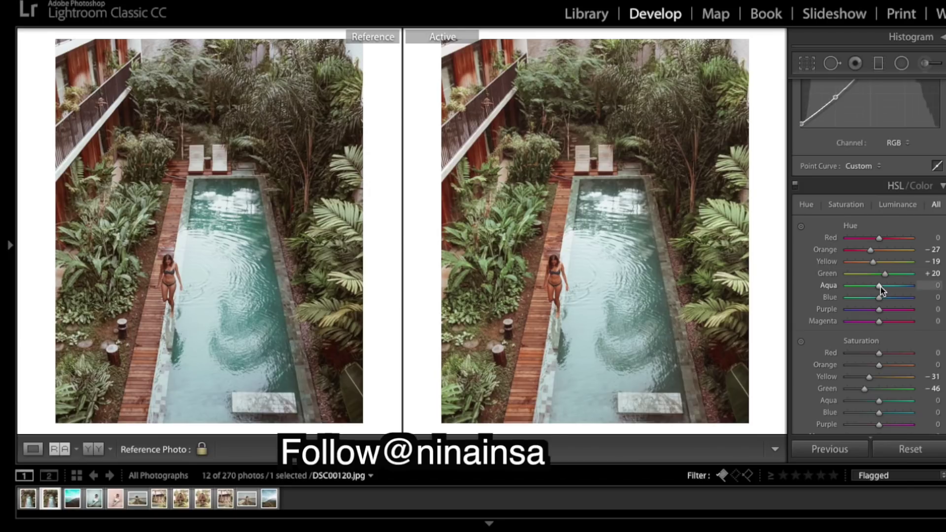
drag(881, 287, 888, 287)
mouse_move(887, 285)
mouse_down()
mouse_move(851, 299)
mouse_move(881, 299)
mouse_up()
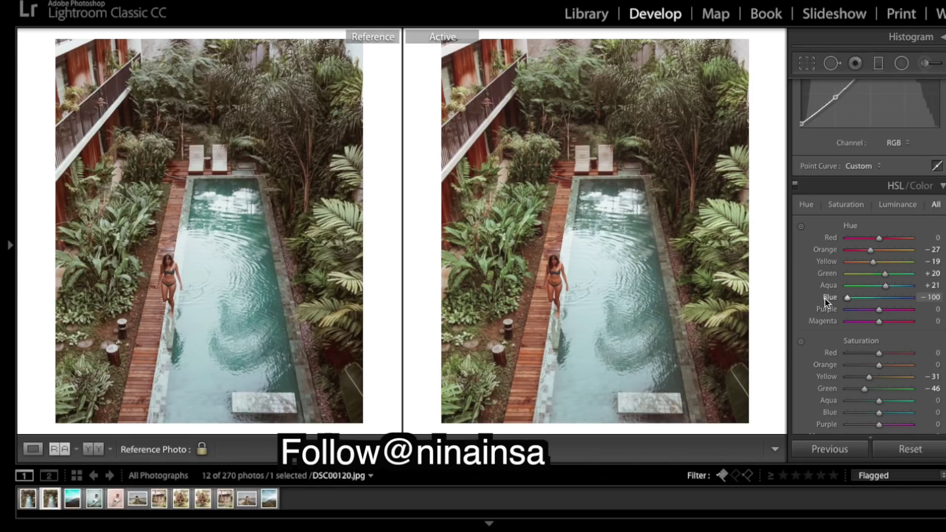
Step: Raise the HSL saturation of Aqua to +60 and of Blue to +66
scroll(881, 308, down, 3)
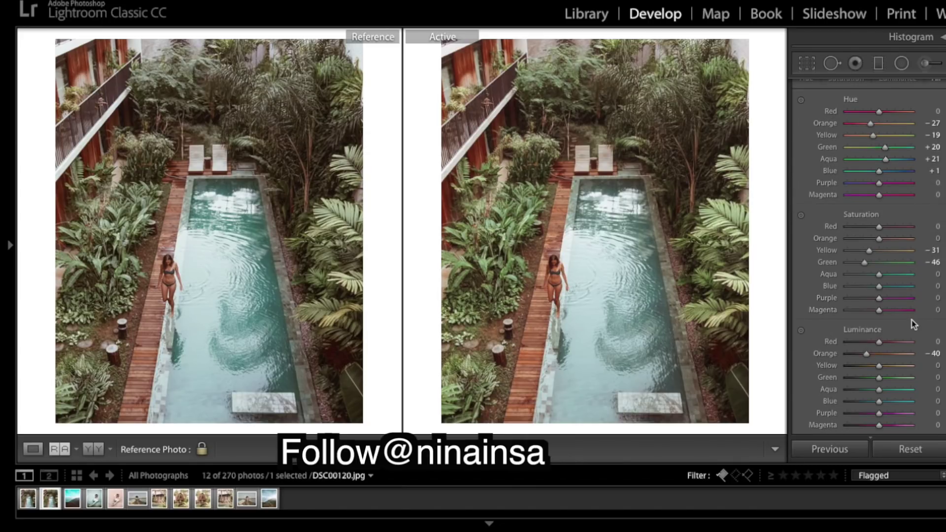
click(899, 275)
click(899, 287)
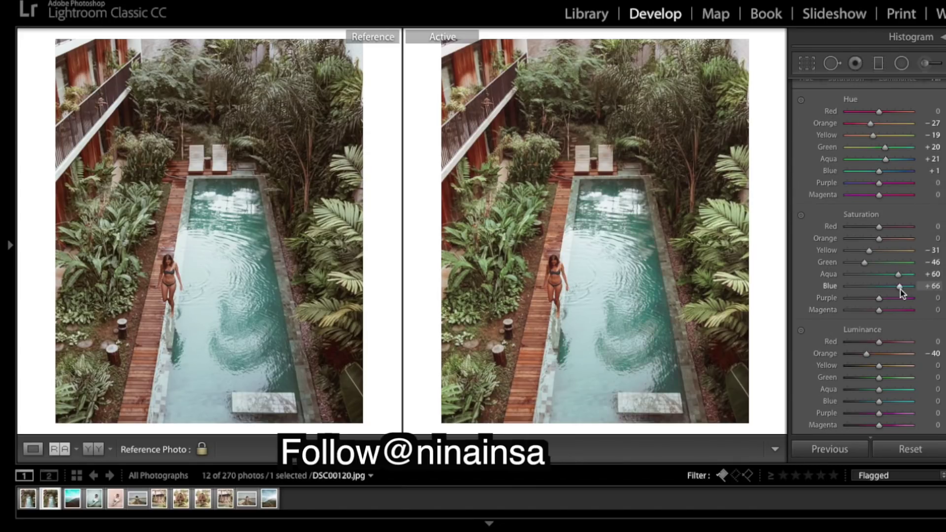
Step: Shift the HSL hue of Blue to −73 to match the reference pool's water
scroll(890, 245, up, 2)
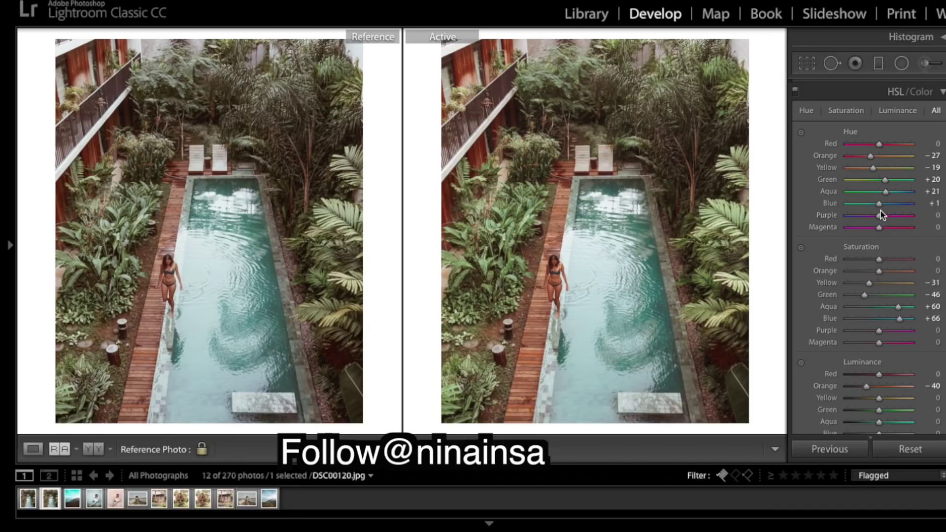
drag(880, 206, 860, 205)
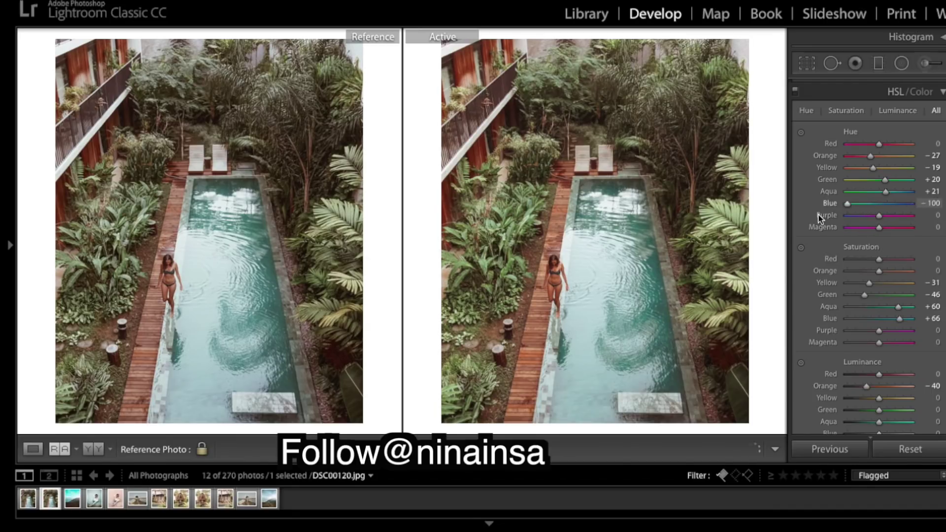
key(Down)
key(Down)
key(Down)
key(Down)
key(Down)
key(Down)
key(Down)
key(Down)
key(Down)
key(Down)
key(Down)
key(Up)
key(Up)
key(Up)
key(Up)
key(Up)
key(Up)
key(Up)
key(Up)
drag(858, 206, 856, 206)
drag(856, 207, 856, 207)
Step: Set the HSL saturation of Orange to −30 and of Yellow to −25
scroll(886, 224, down, 2)
scroll(885, 224, down, 2)
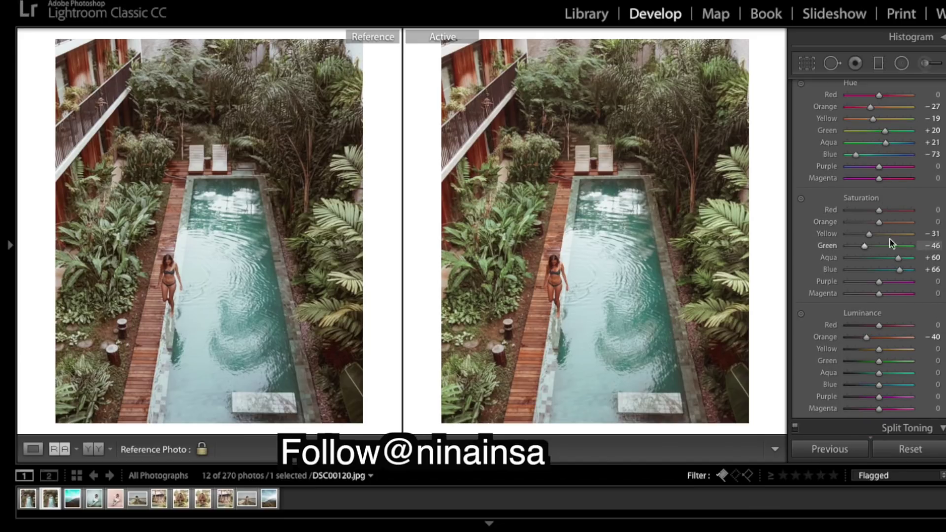
drag(880, 225, 869, 228)
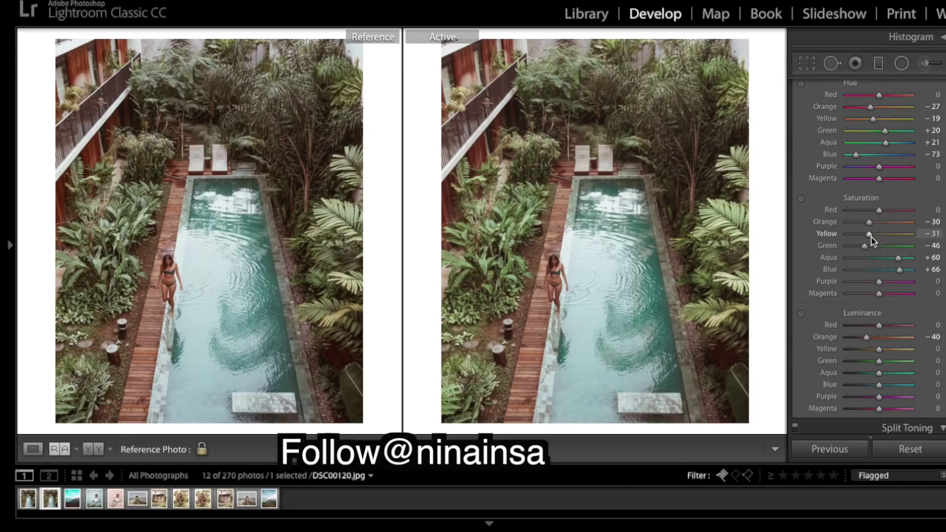
drag(875, 238, 871, 235)
drag(871, 235, 874, 241)
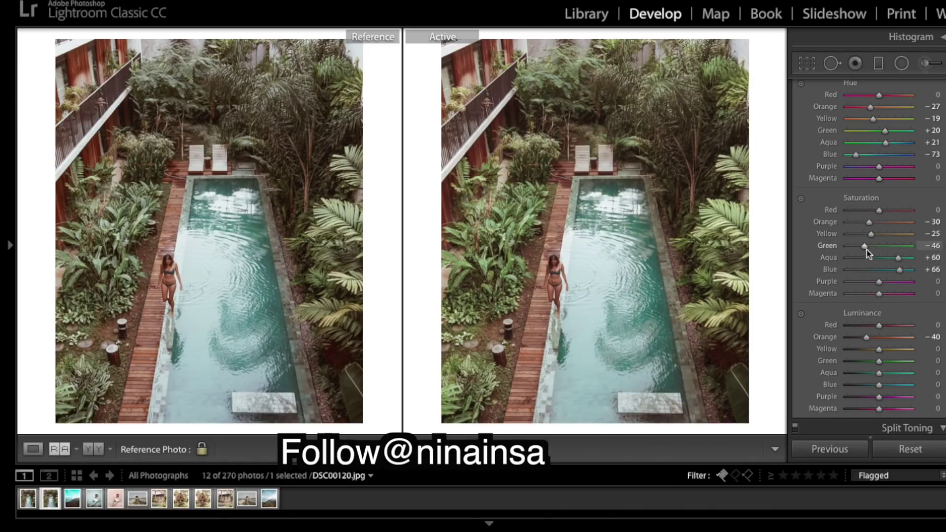
Step: Try an HSL saturation of −27 for Green and −89 for Yellow, and bring Yellow back to −25
drag(852, 249, 853, 245)
drag(854, 249, 870, 249)
click(851, 235)
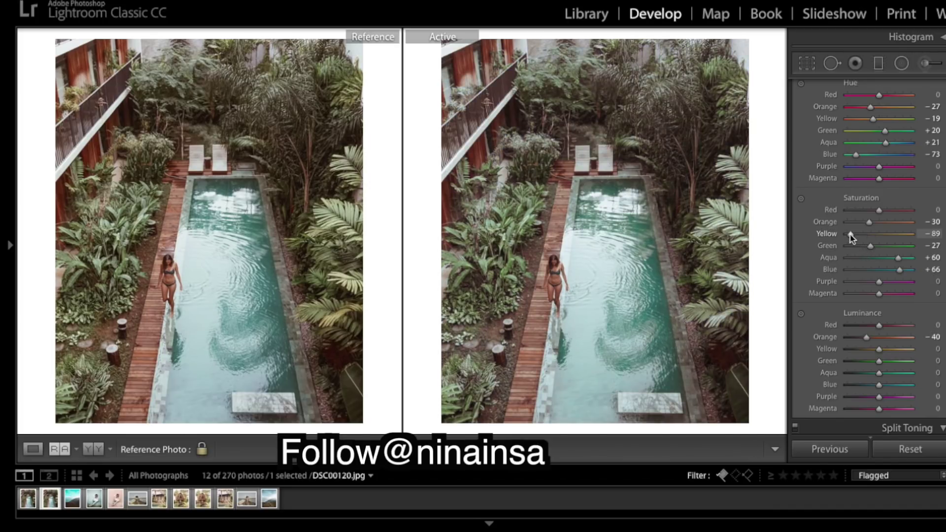
drag(850, 235, 857, 235)
drag(890, 238, 873, 242)
key(ctrl+z)
drag(861, 238, 872, 238)
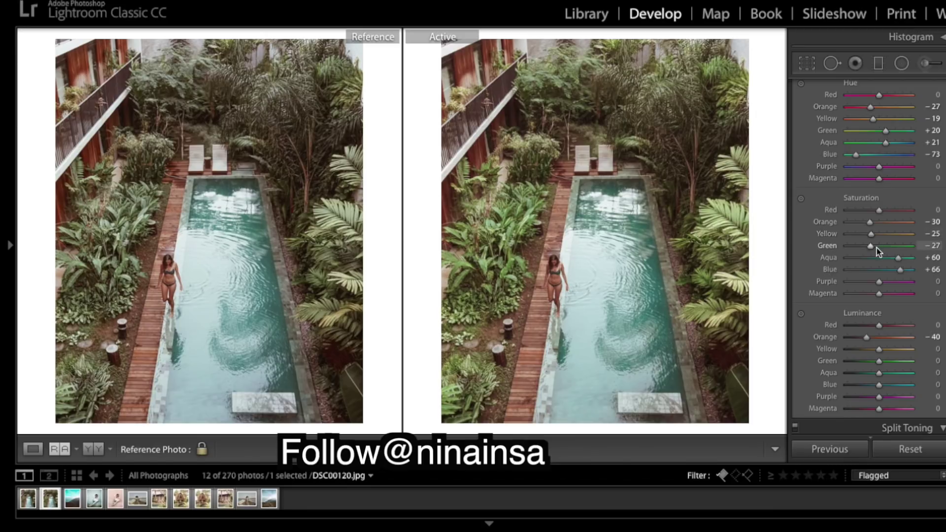
Step: Set the HSL saturation of Green to −90 and of Blue to +75
drag(871, 247, 847, 246)
drag(851, 246, 850, 246)
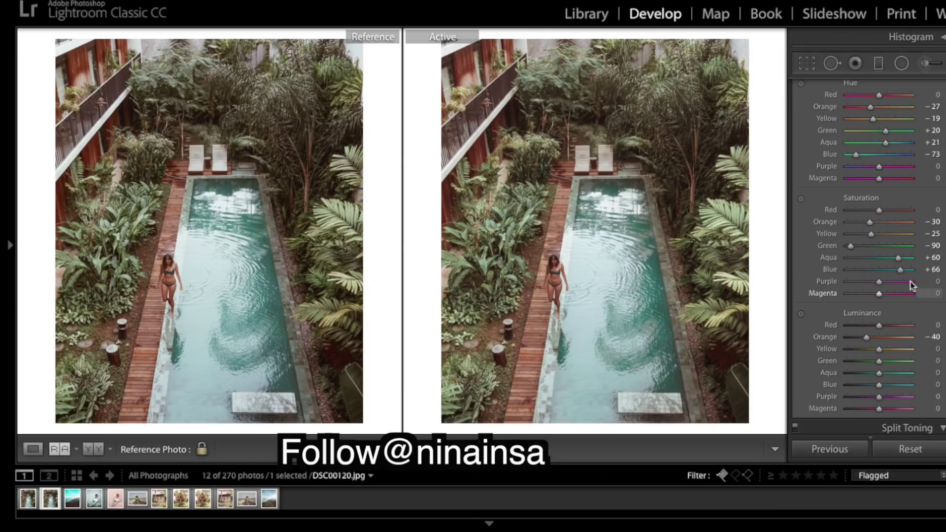
drag(899, 267, 905, 268)
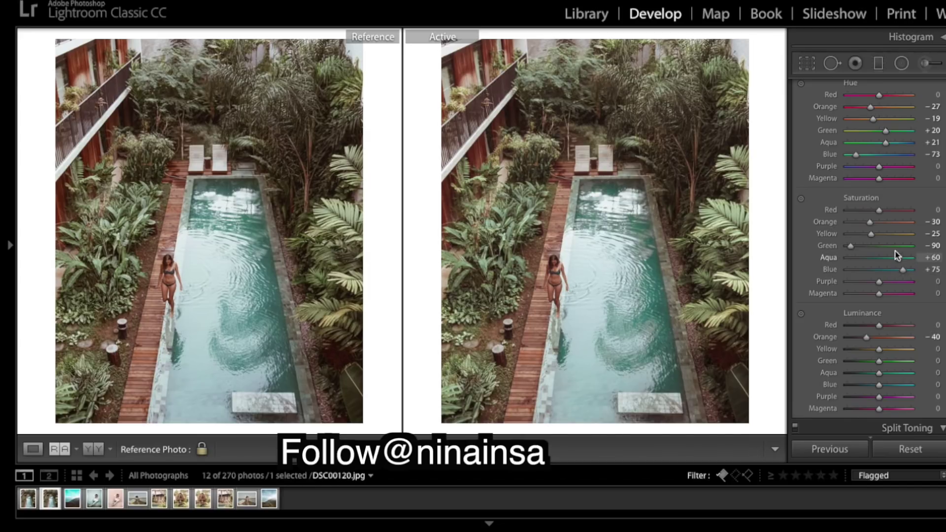
Step: Set the HSL luminance of Yellow to −18, Green to +11 after trying −100, Aqua to −29 and Blue to +6
scroll(879, 283, down, 2)
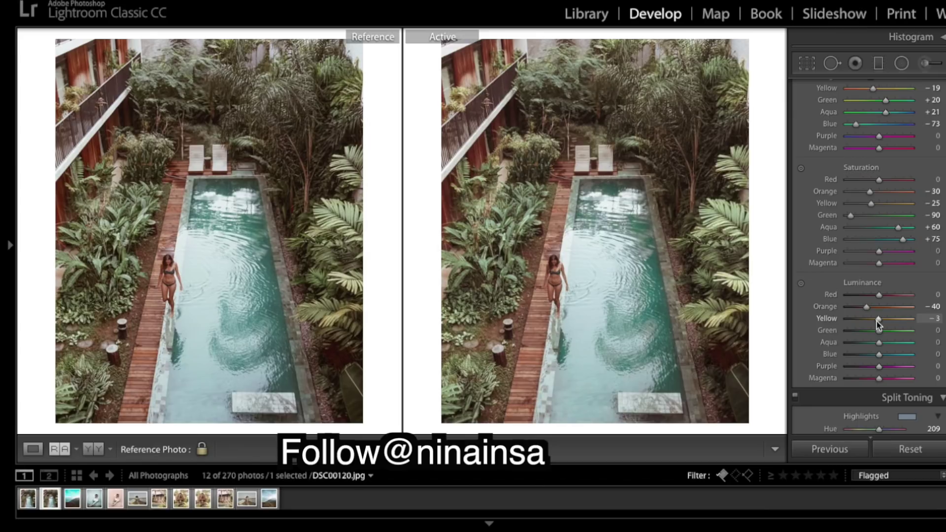
drag(875, 321, 883, 329)
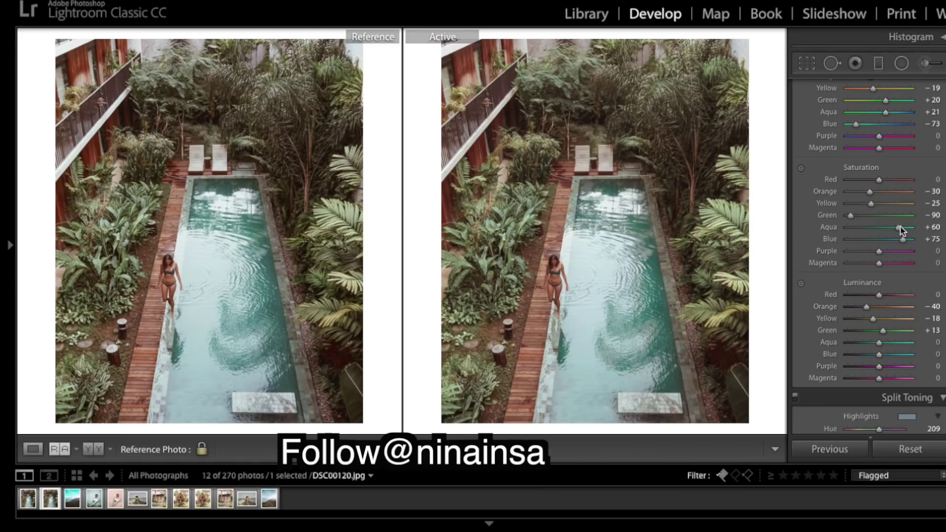
drag(882, 332, 816, 330)
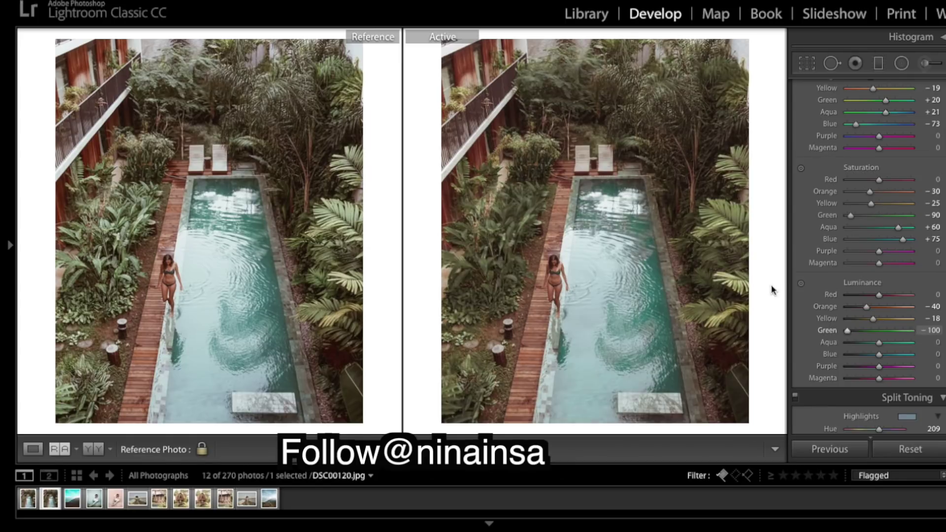
click(883, 331)
drag(882, 330, 884, 331)
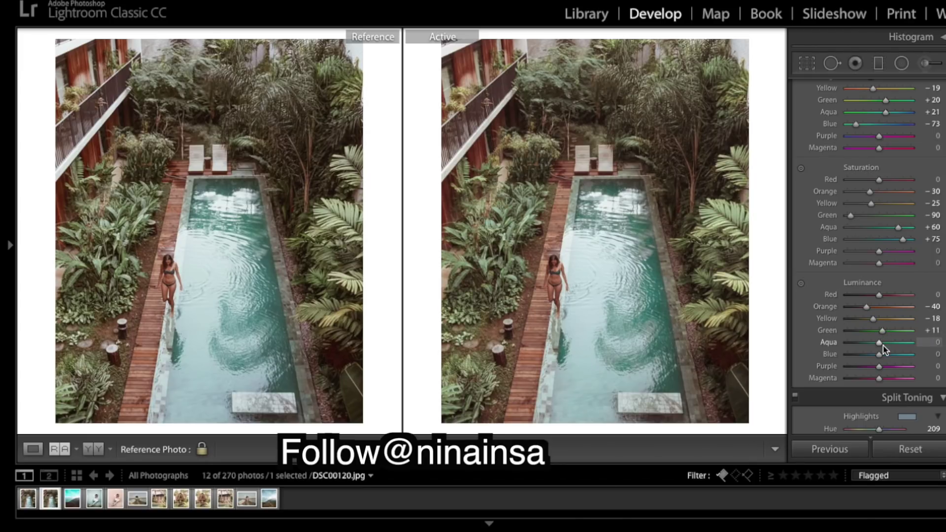
mouse_move(883, 341)
mouse_down()
mouse_move(846, 342)
mouse_move(878, 345)
mouse_up()
mouse_move(875, 343)
mouse_down()
mouse_move(848, 345)
mouse_move(911, 354)
mouse_move(882, 356)
mouse_up()
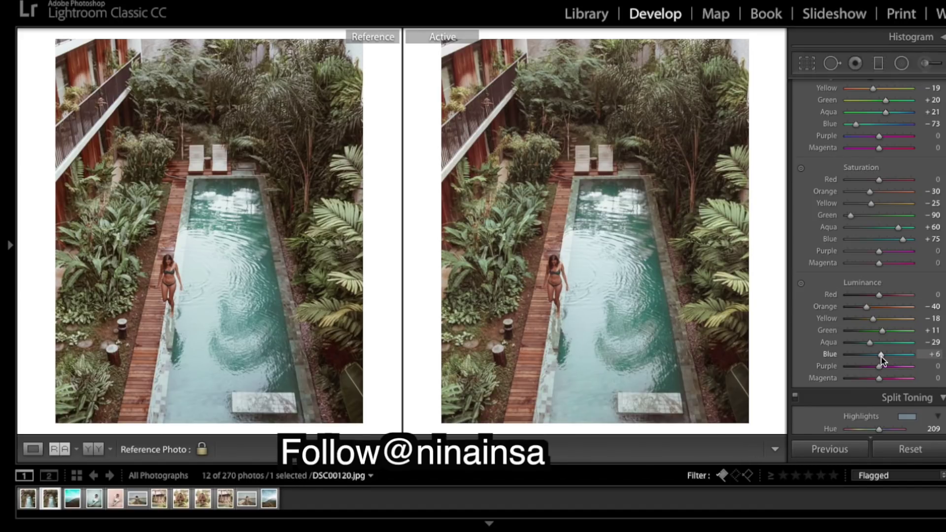
Step: Add grain to the pool photo with an amount of 15 and a size of 40, and fine-tune its roughness
scroll(882, 360, down, 5)
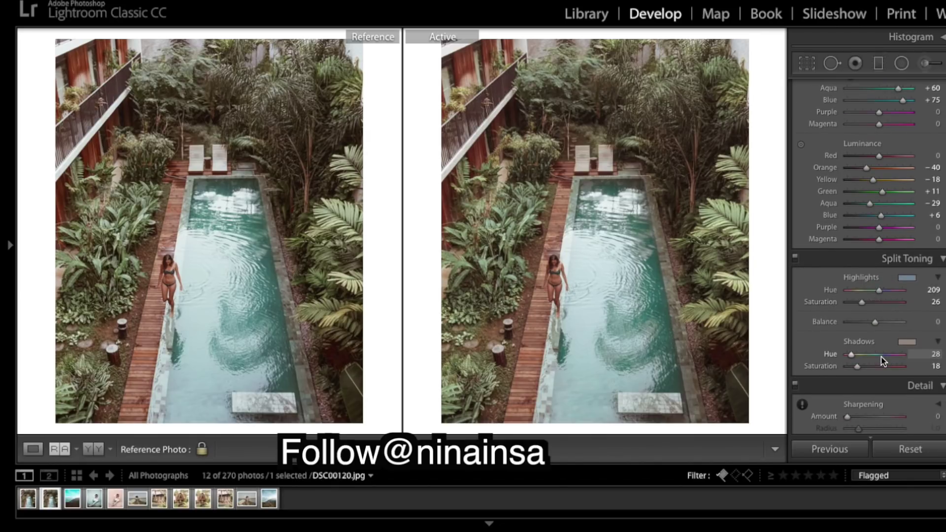
scroll(882, 361, down, 2)
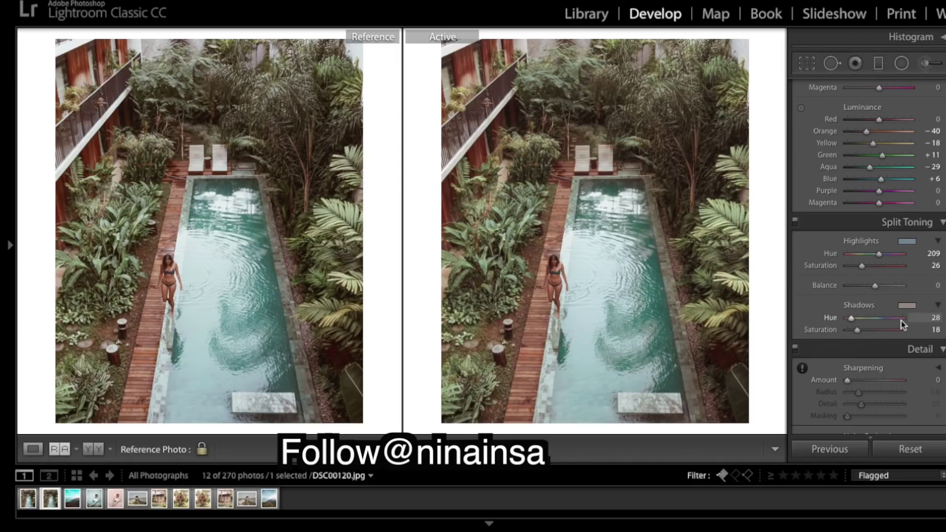
scroll(903, 325, down, 8)
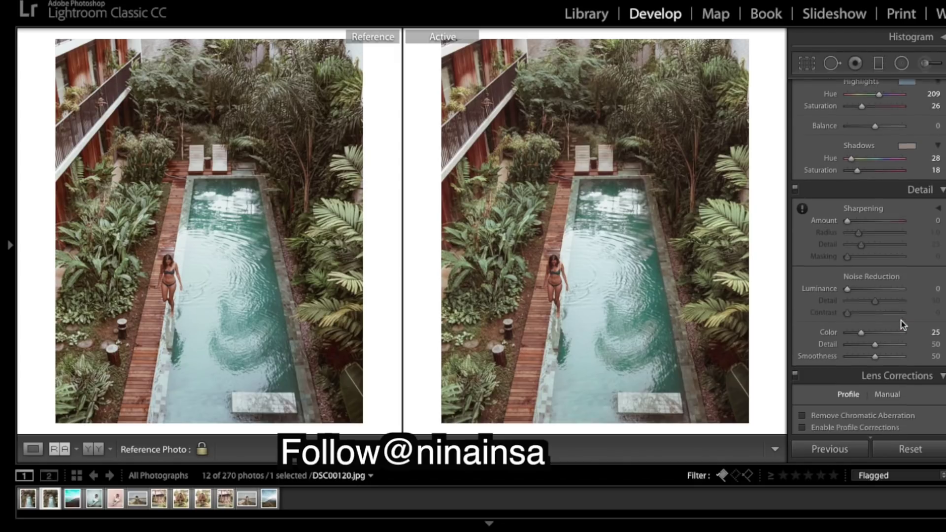
scroll(903, 324, down, 12)
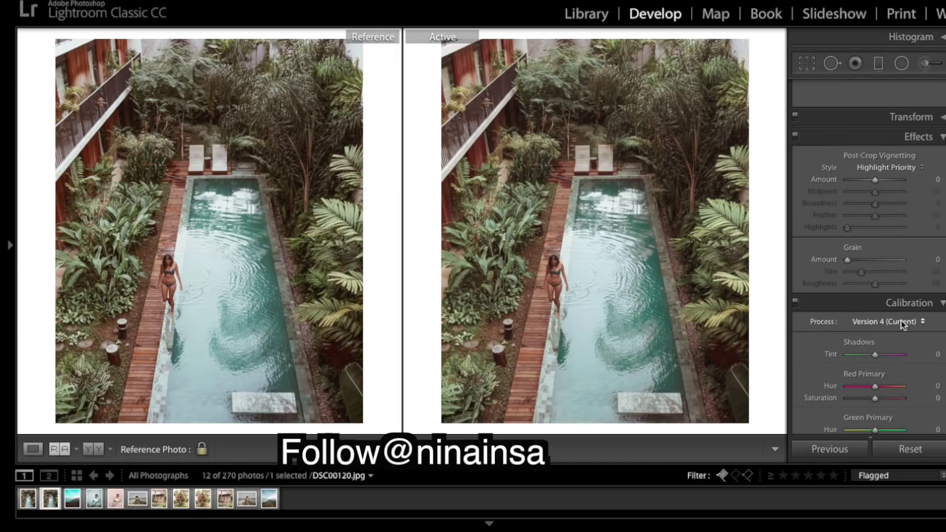
drag(849, 252, 855, 262)
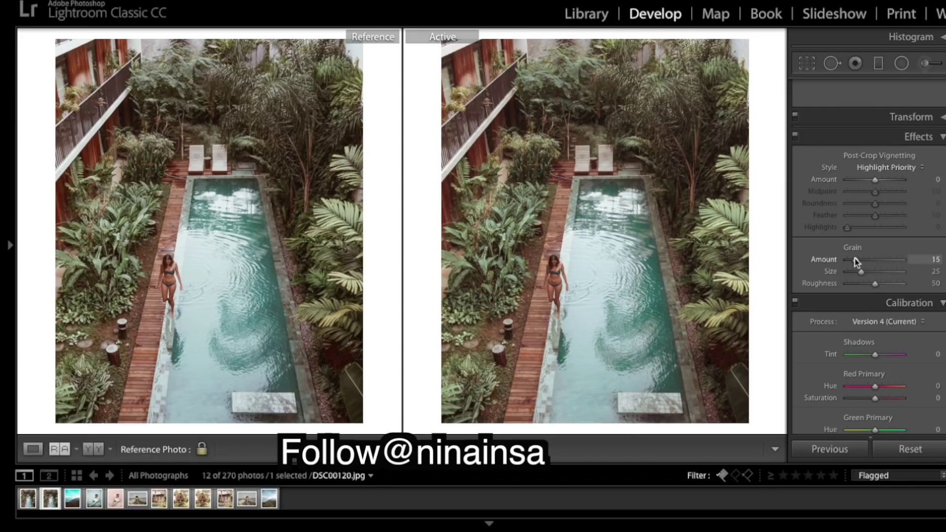
drag(861, 271, 869, 274)
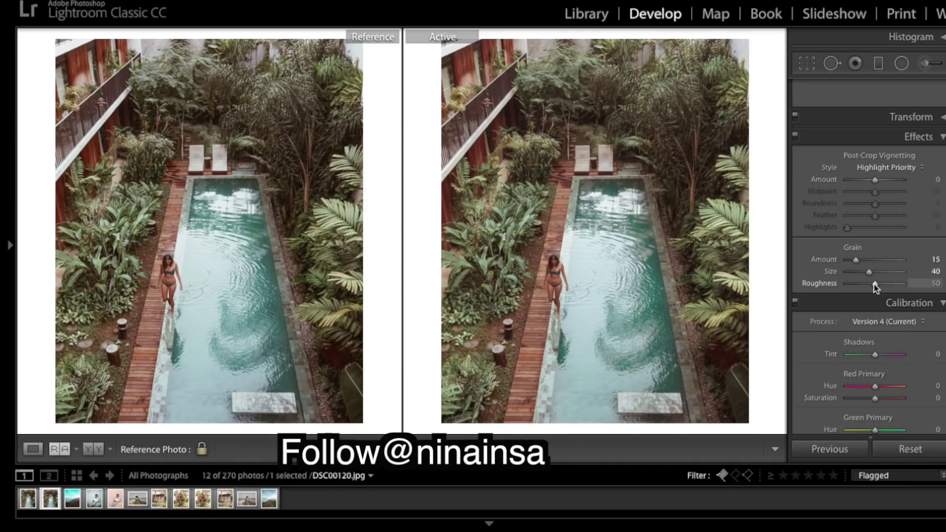
drag(874, 283, 873, 284)
Step: Set the sharpening amount of the pool photo to 40
scroll(940, 308, up, 10)
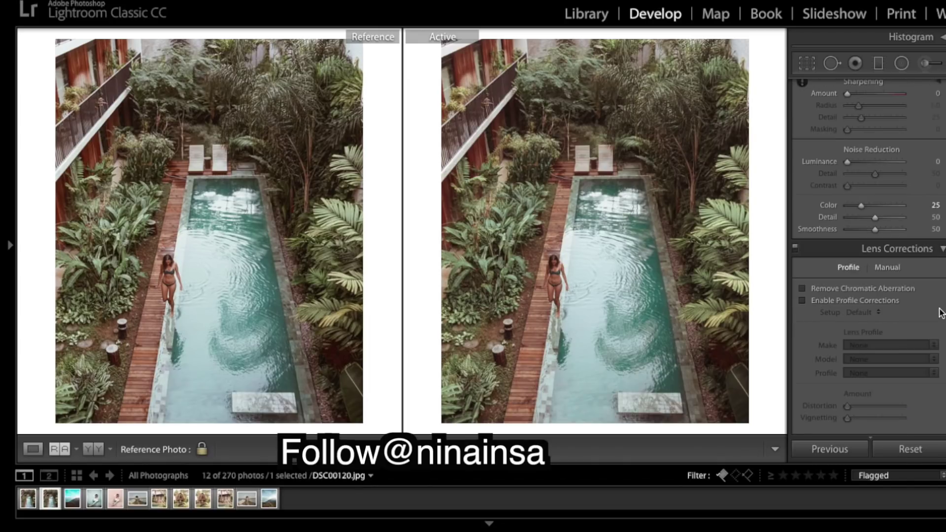
scroll(940, 313, up, 3)
click(864, 213)
drag(864, 215, 861, 215)
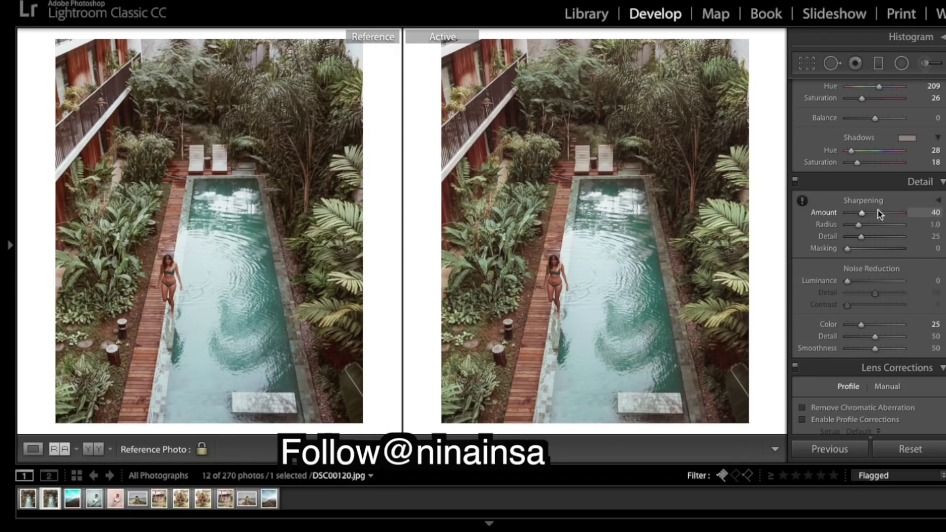
Step: Try Blacks at +7 and Shadows at +11 in the basic tone settings, undoing each change
scroll(883, 208, up, 6)
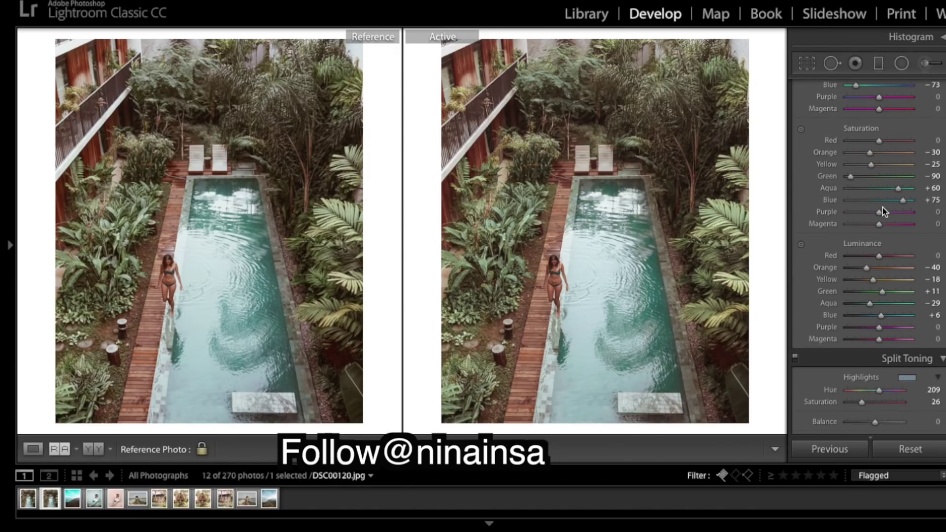
scroll(883, 208, up, 8)
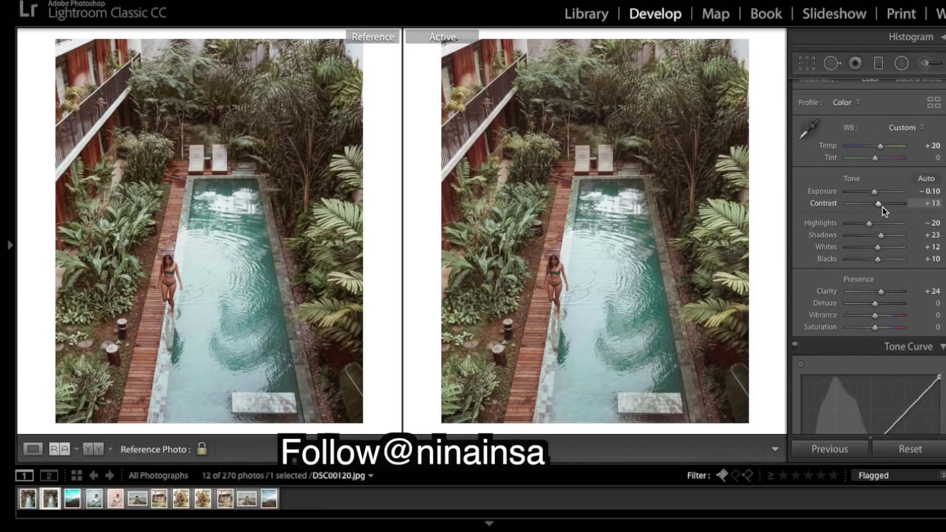
drag(878, 260, 877, 260)
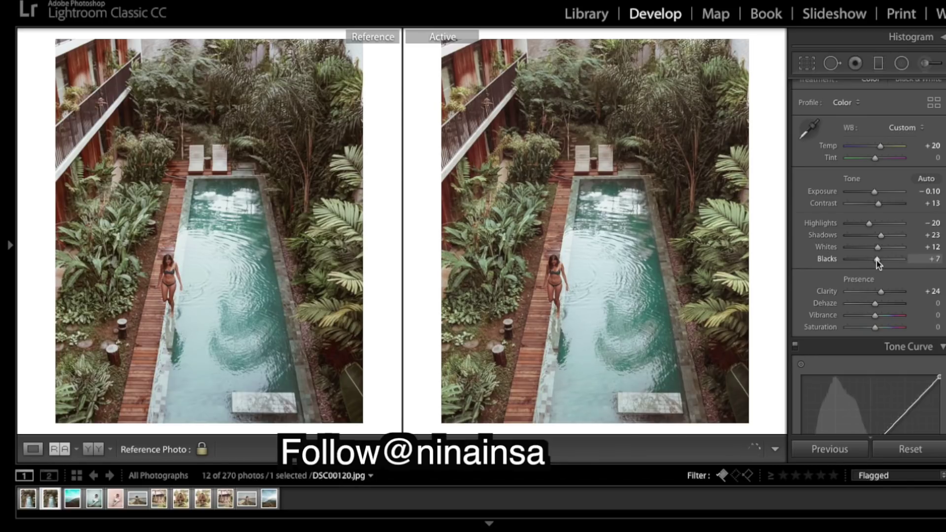
key(ctrl+z)
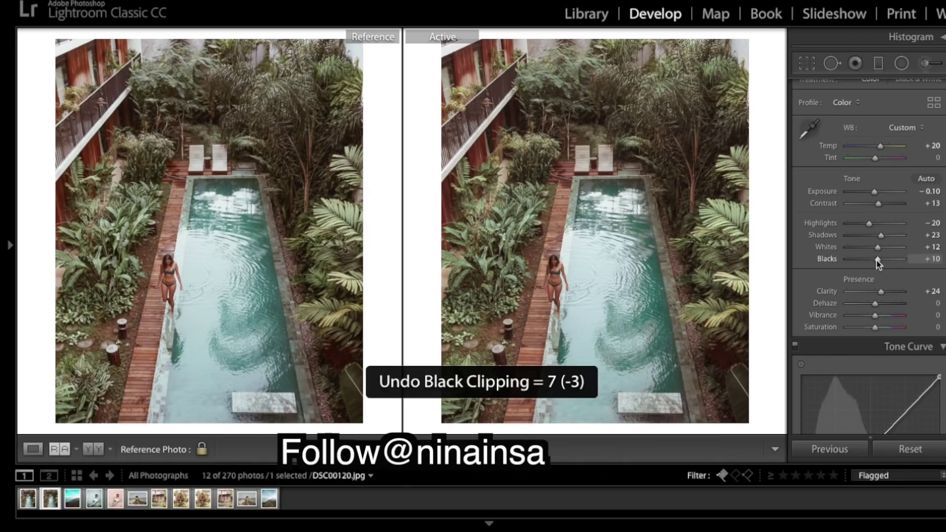
drag(882, 236, 879, 237)
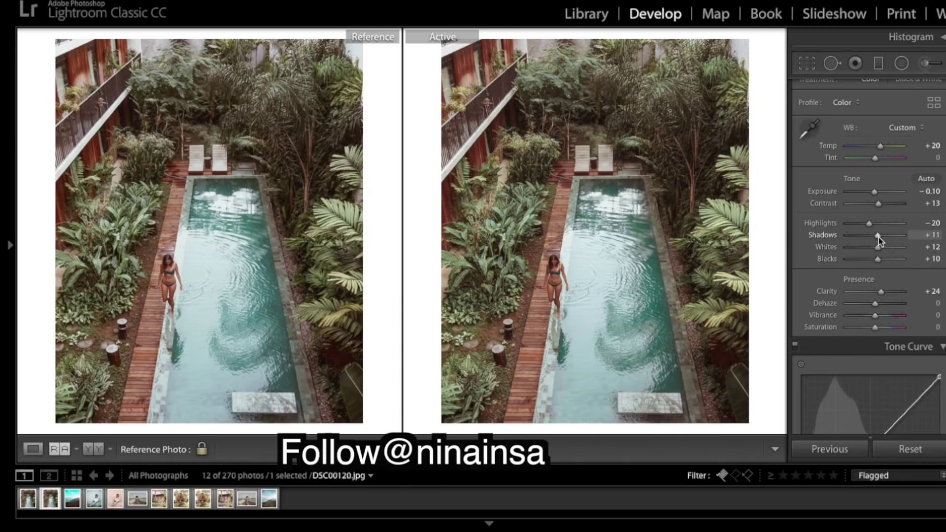
key(ctrl+z)
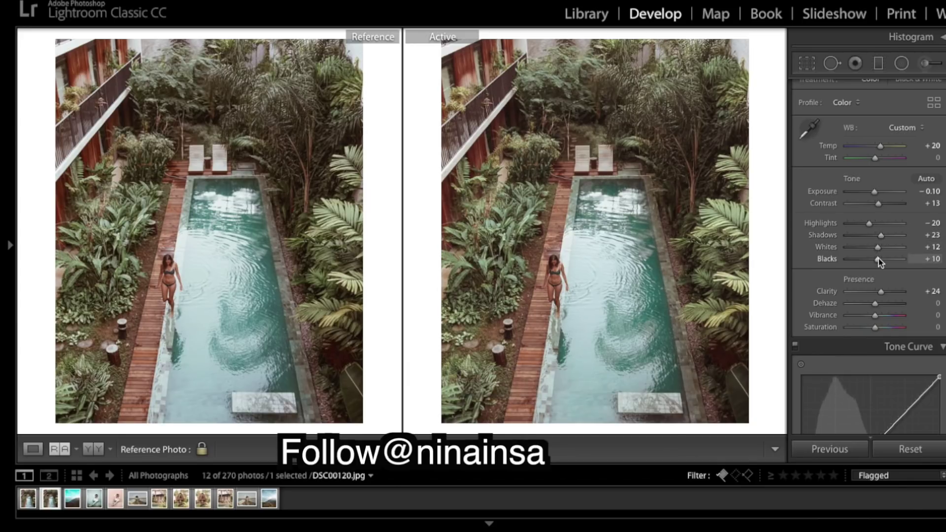
Step: Lower Blacks to −4 and raise Whites to +24 in the basic tone settings
drag(879, 259, 876, 258)
drag(874, 259, 874, 261)
drag(874, 261, 874, 260)
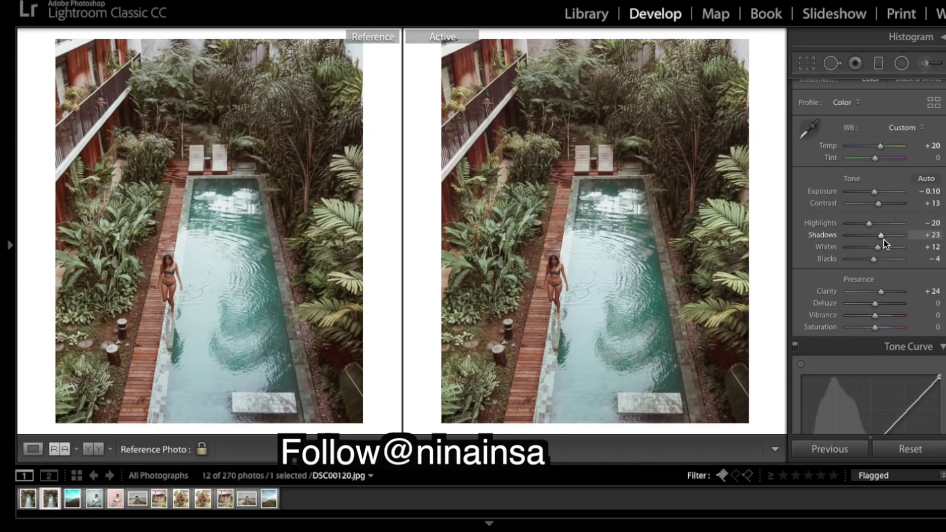
drag(878, 249, 882, 250)
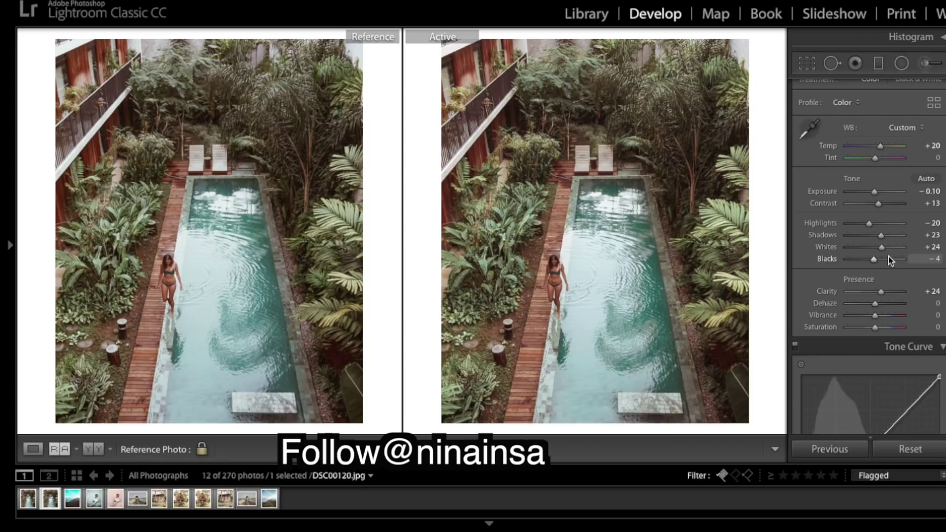
Step: Compare the unedited and edited versions of the active photo twice beside the reference image, ending on the edited version
scroll(889, 256, up, 2)
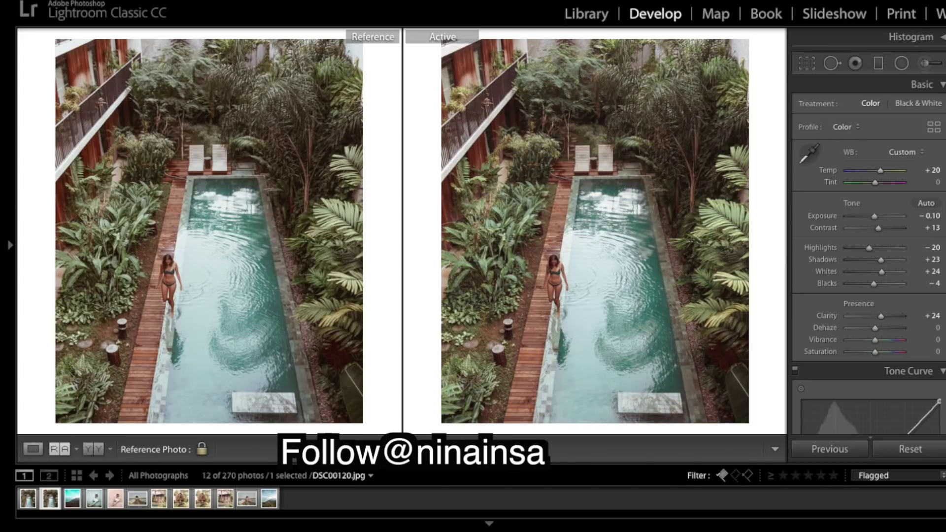
key(backslash)
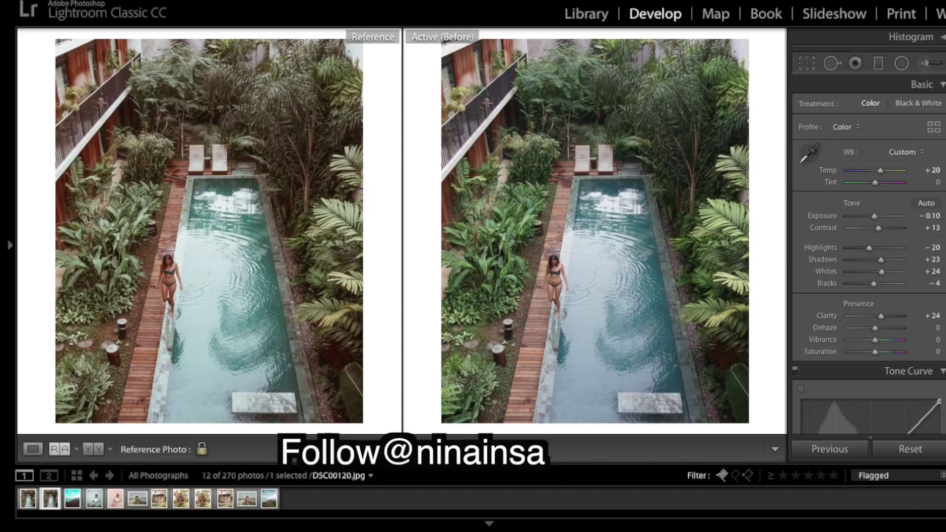
key(backslash)
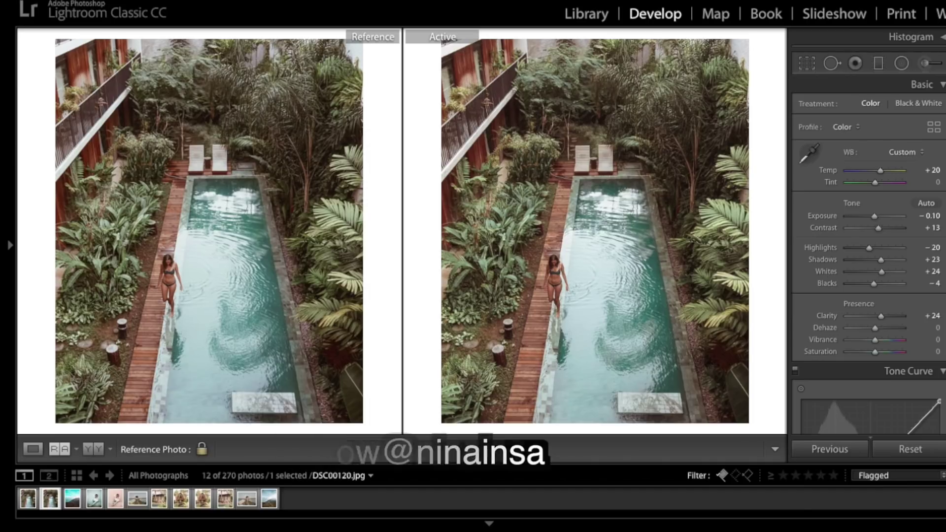
key(backslash)
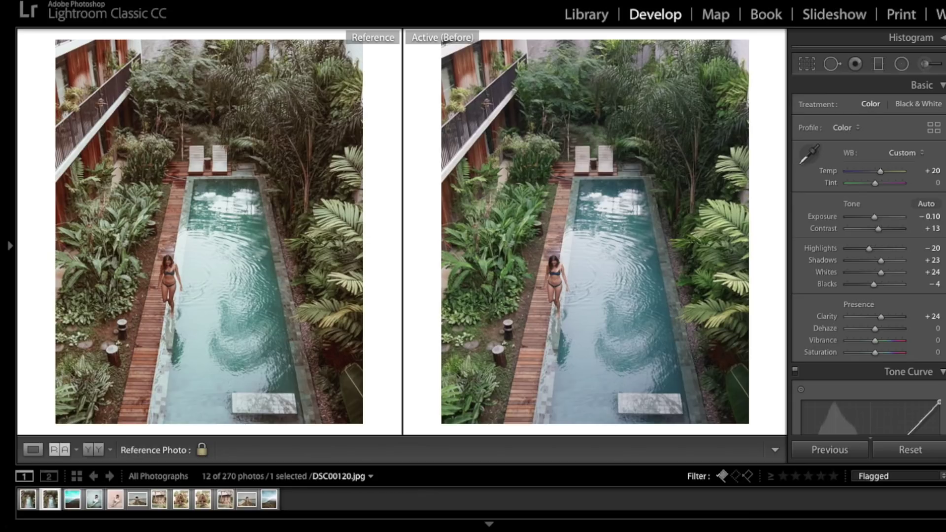
key(backslash)
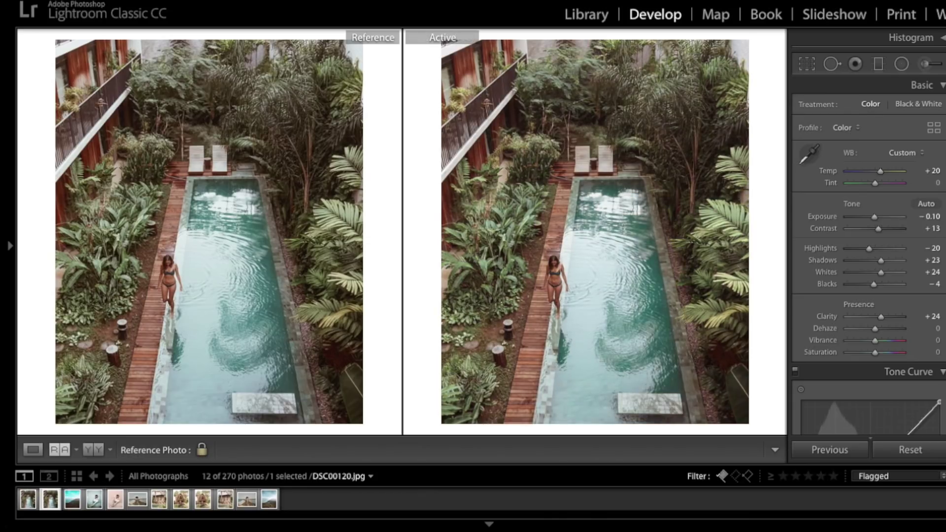